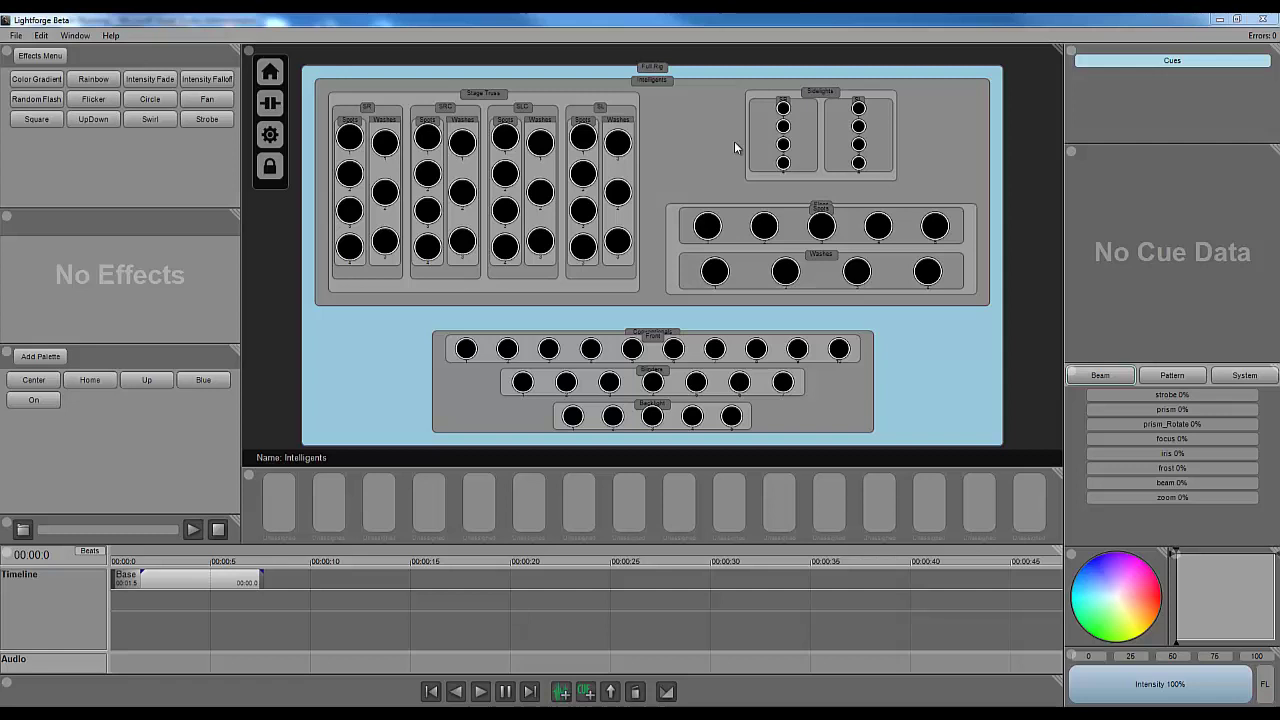
- Set the Intelligents group to 100% intensity and aim the Stage Truss fixtures to the far left at about 47% Y
click(688, 155)
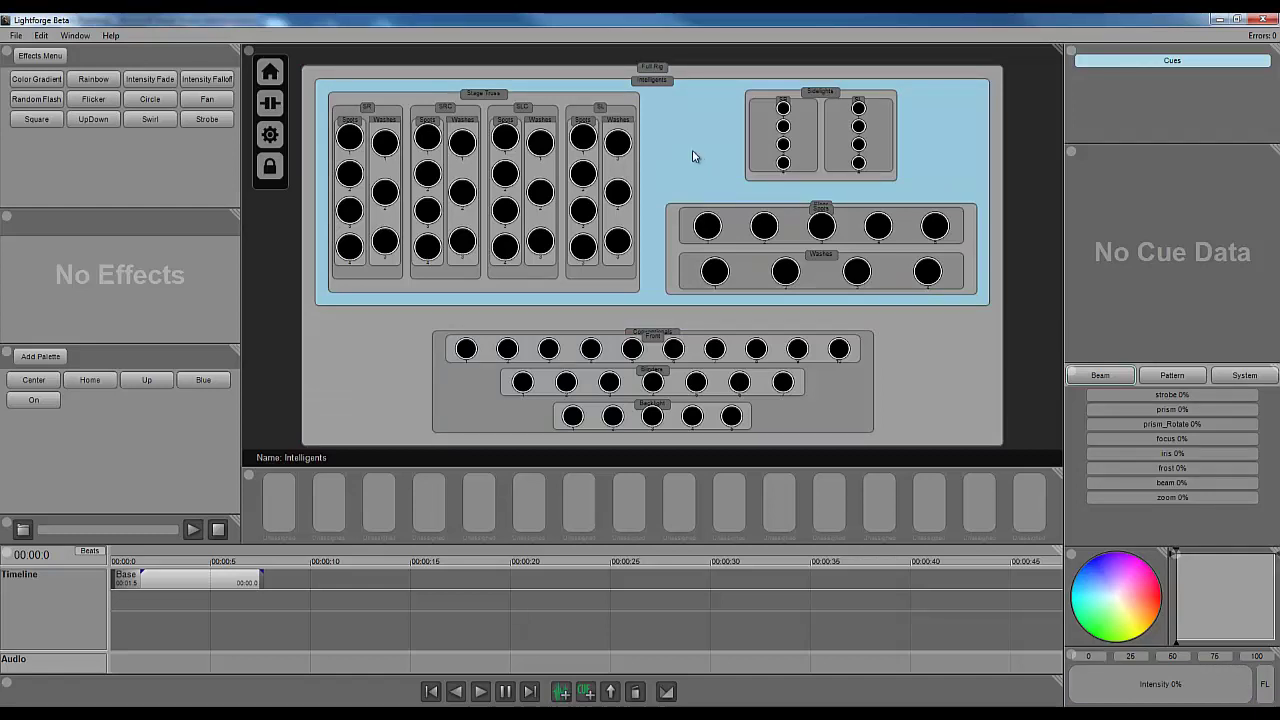
click(1128, 688)
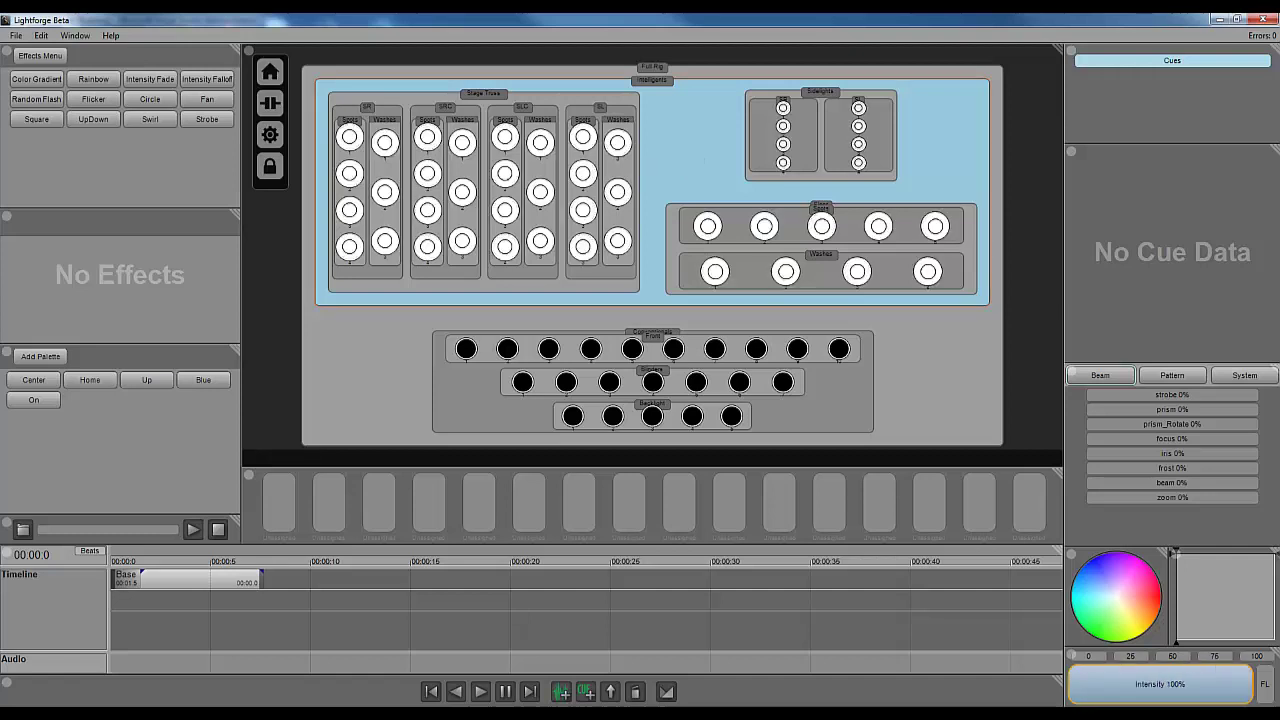
click(555, 96)
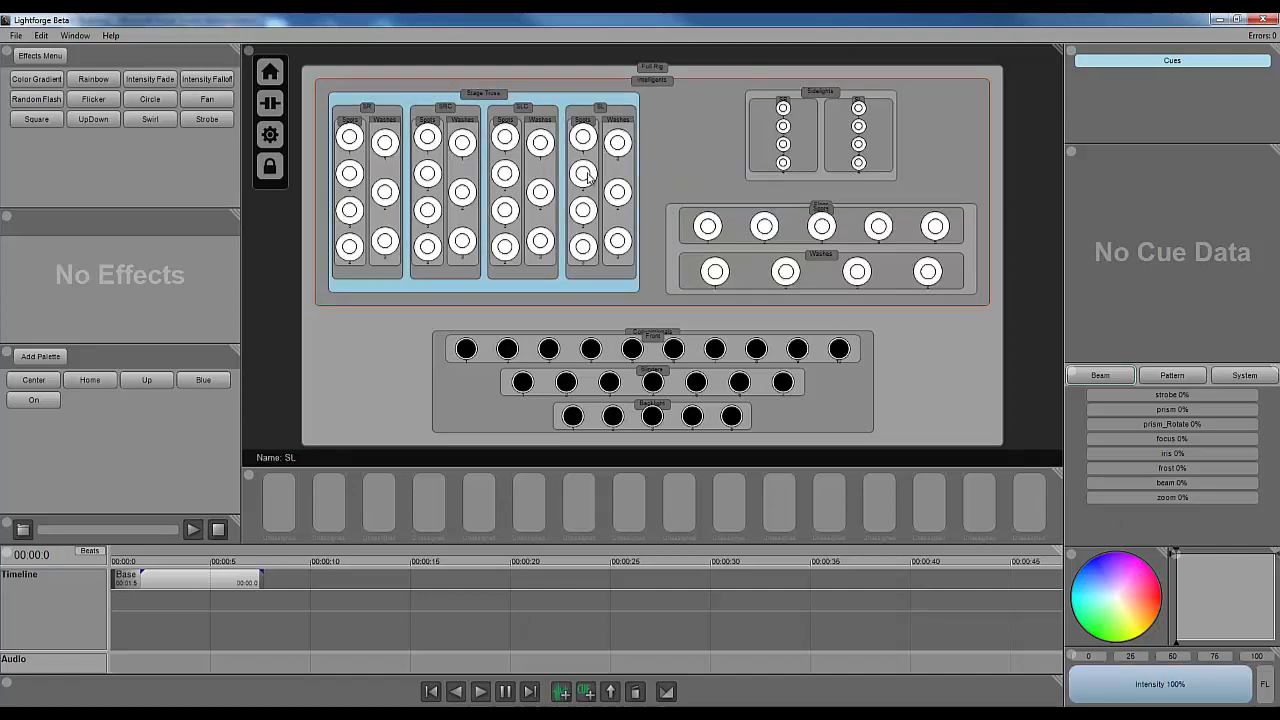
click(1178, 597)
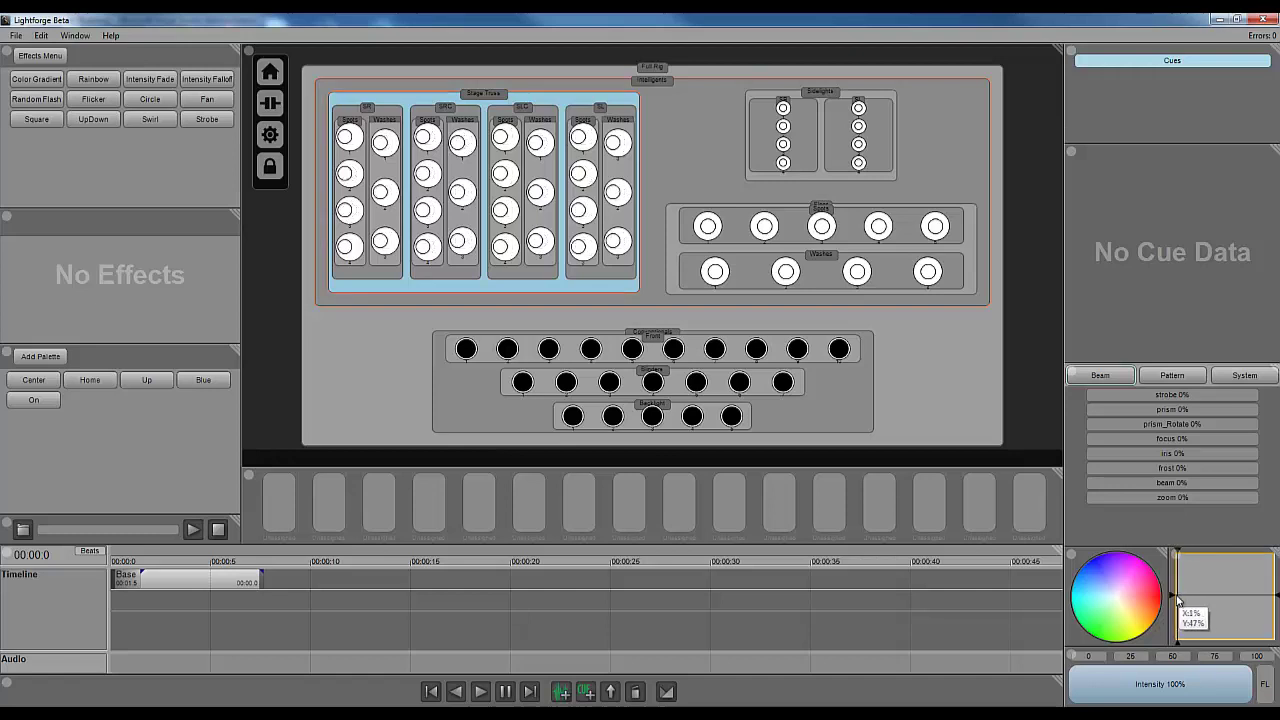
drag(1178, 600, 1168, 598)
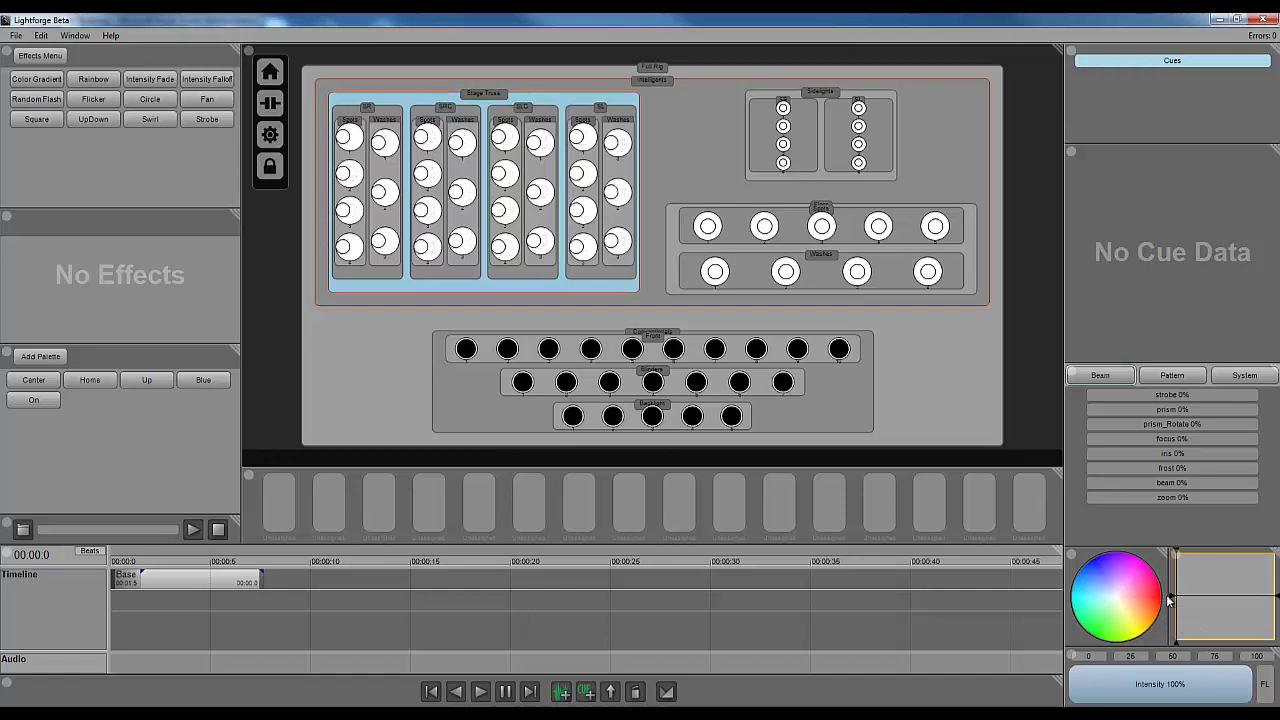
- Save the Stage Truss position as a palette named Left, storing pan and tilt but excluding intensity
click(40, 357)
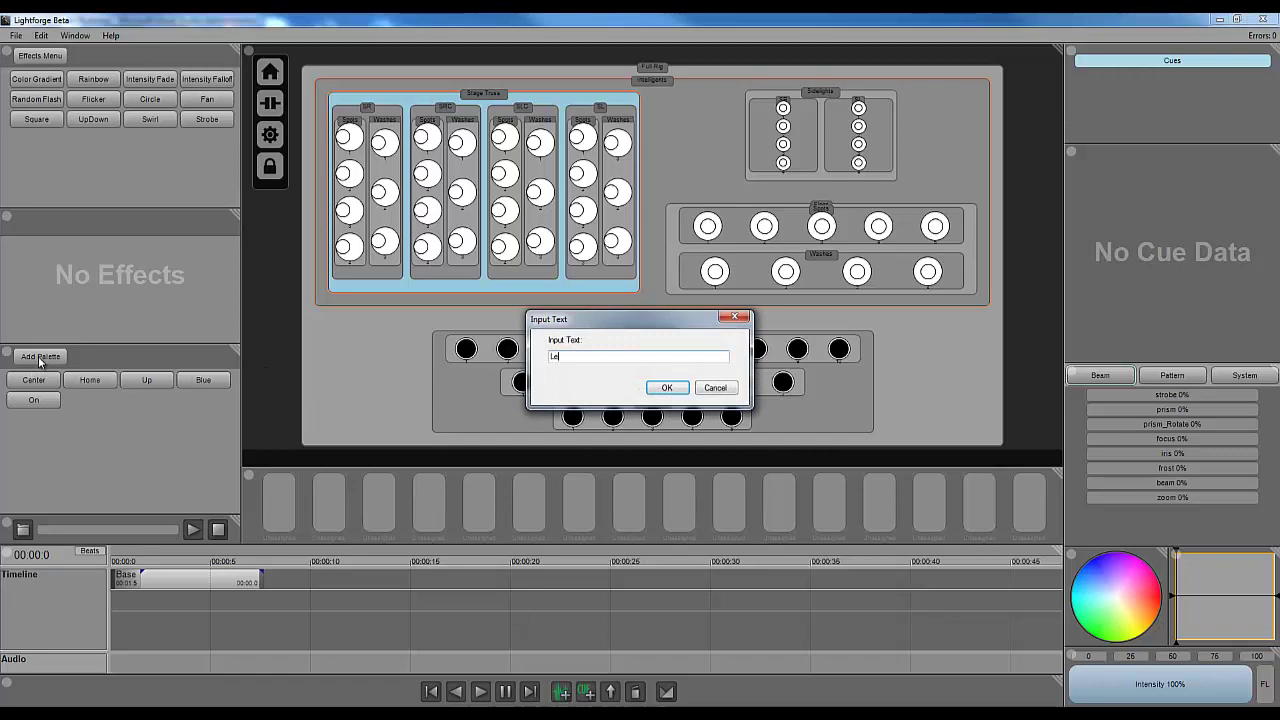
key(Return)
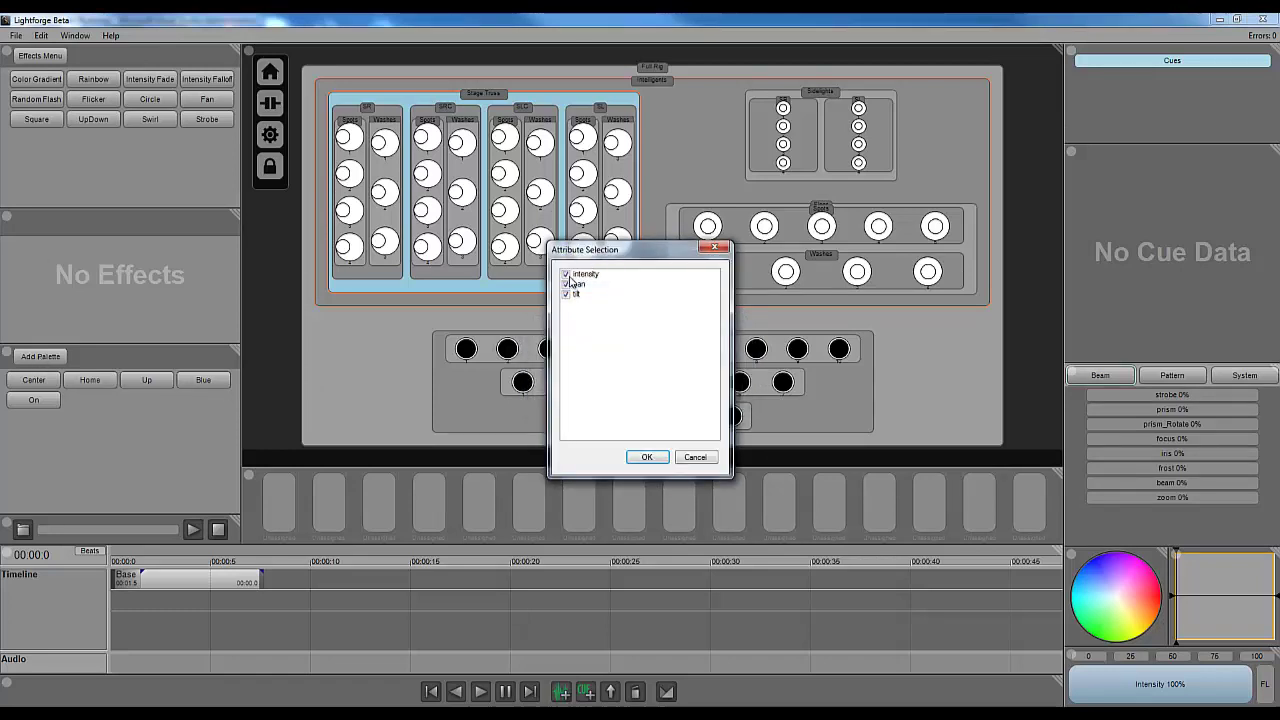
drag(632, 258, 655, 245)
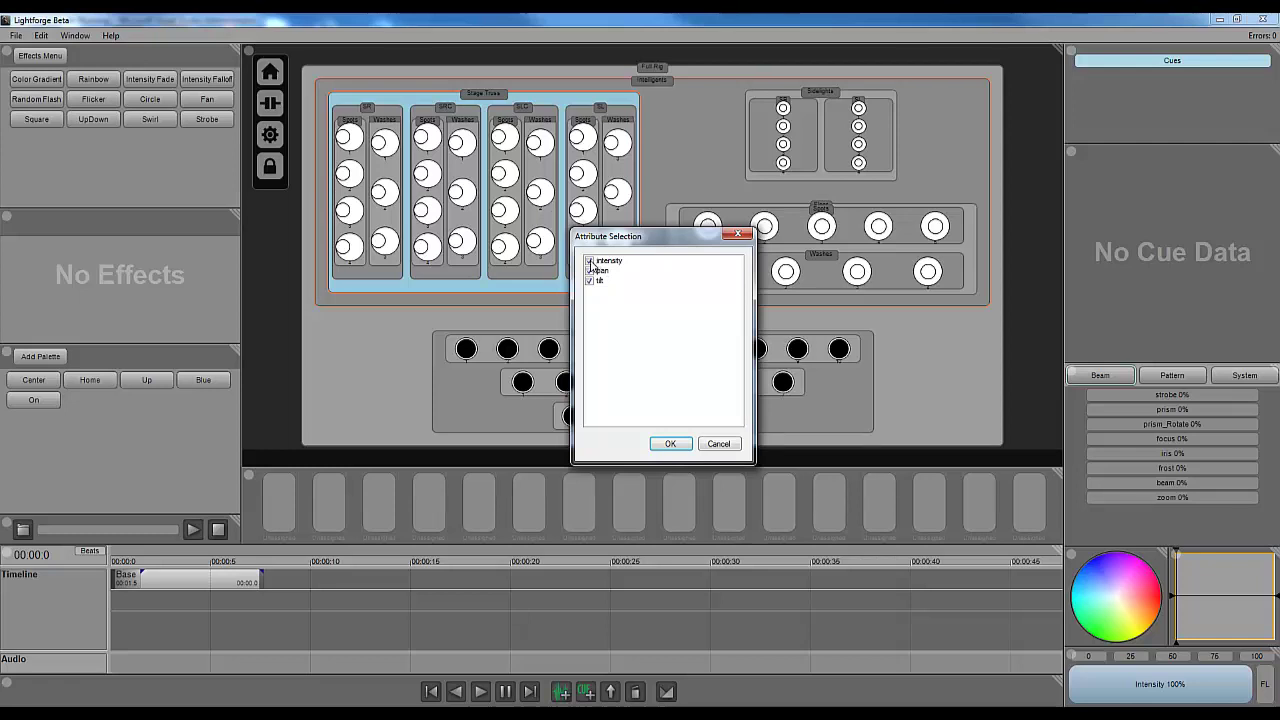
drag(639, 250, 628, 261)
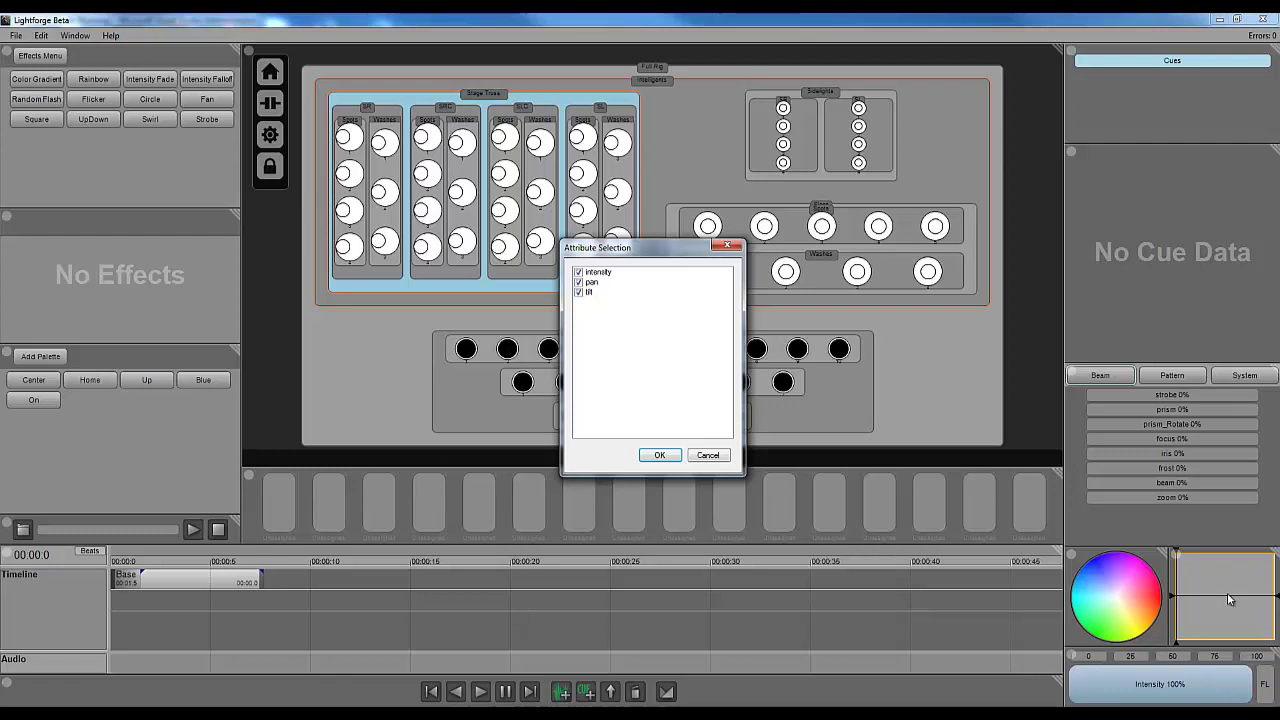
click(579, 272)
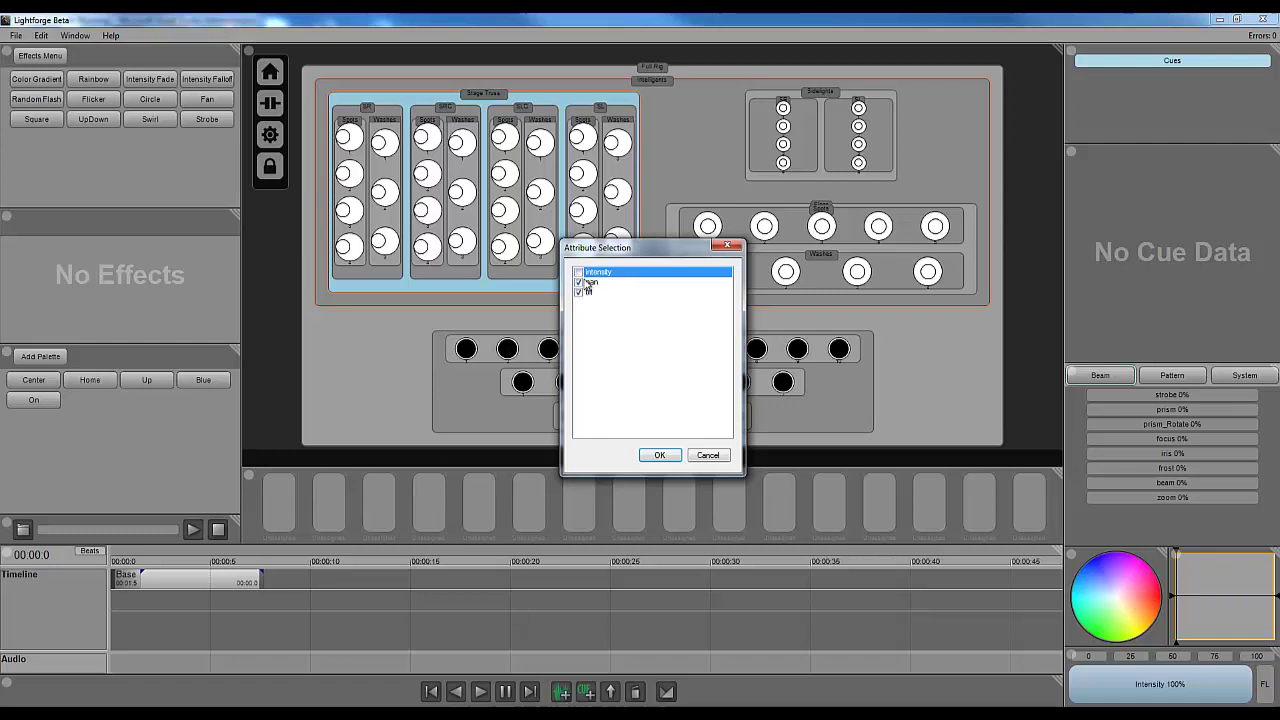
click(659, 456)
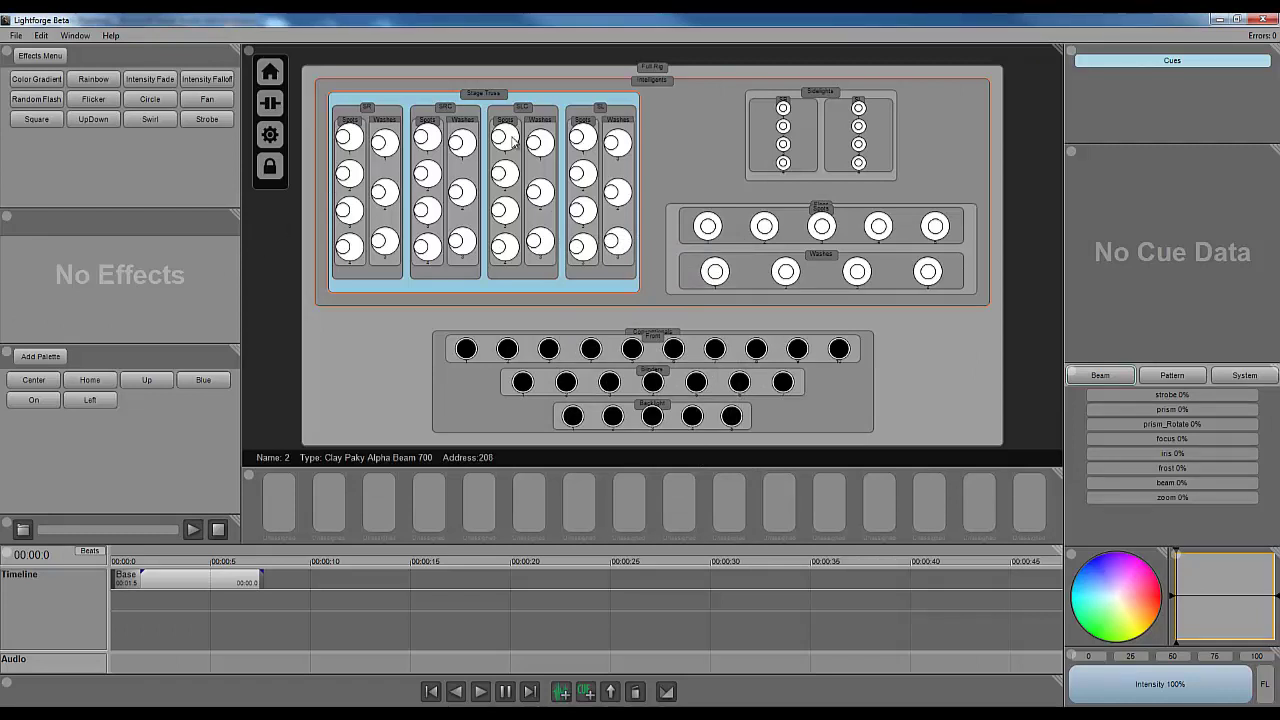
- Reset the Intelligents fixtures' positions and recall the Left palette on the Stage Truss group
click(683, 146)
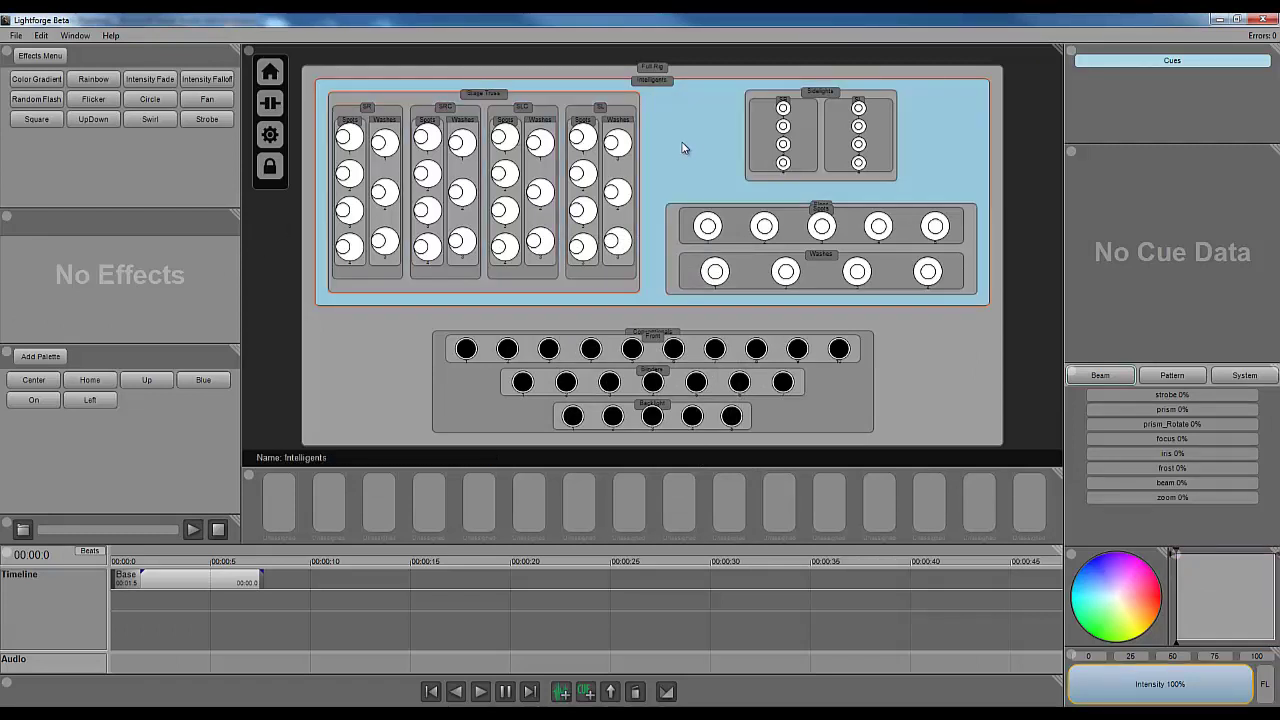
click(613, 101)
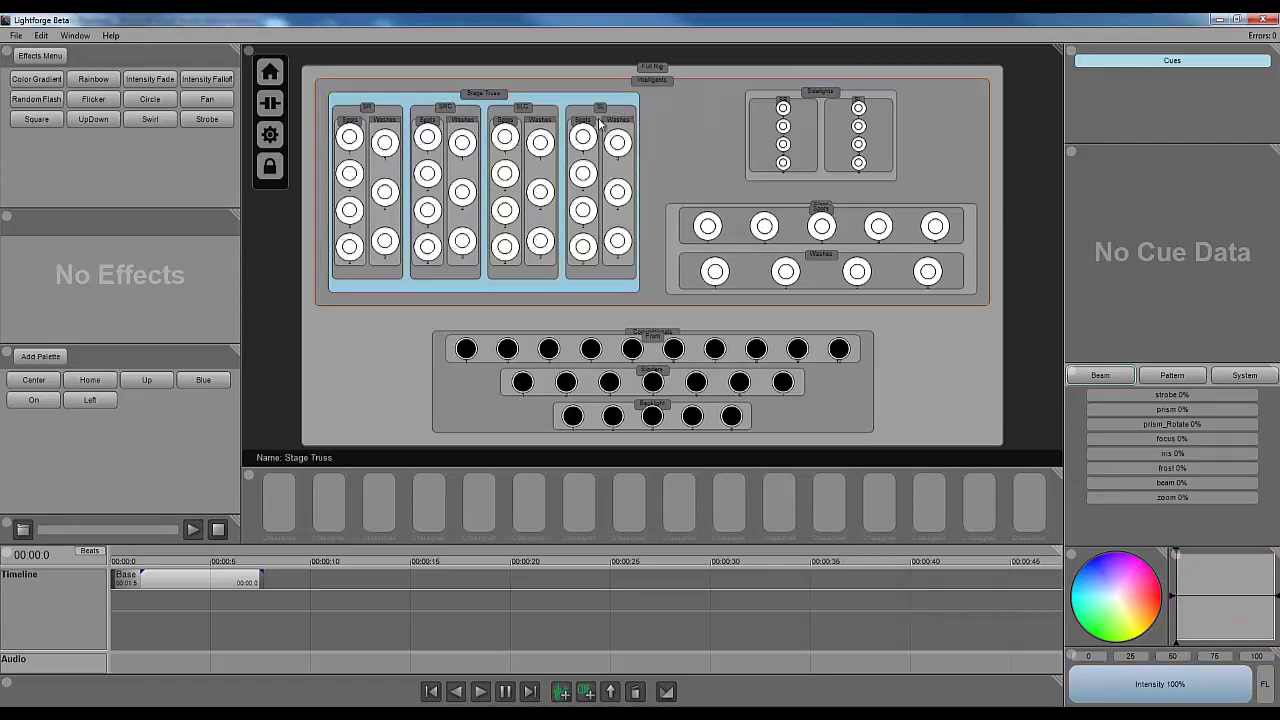
click(92, 400)
click(90, 400)
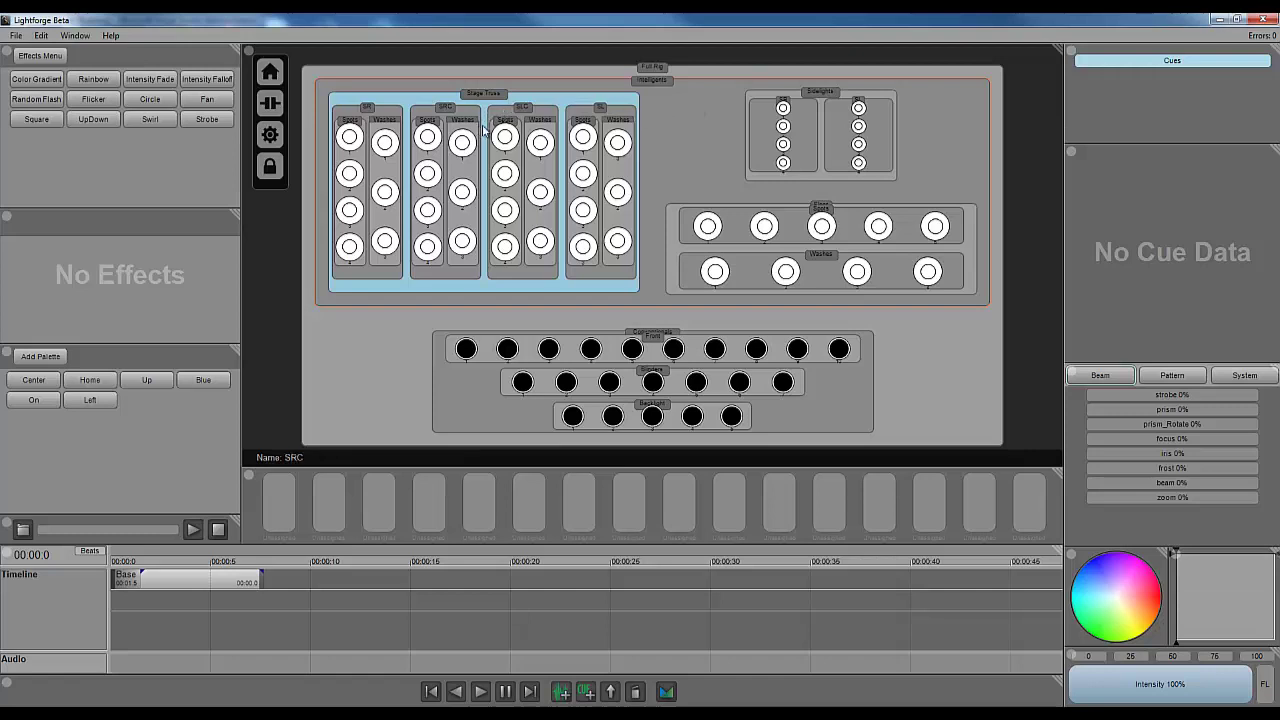
- Recall the Left palette on the SLC group, and separately on only the upper two SLC wash fixtures
click(540, 115)
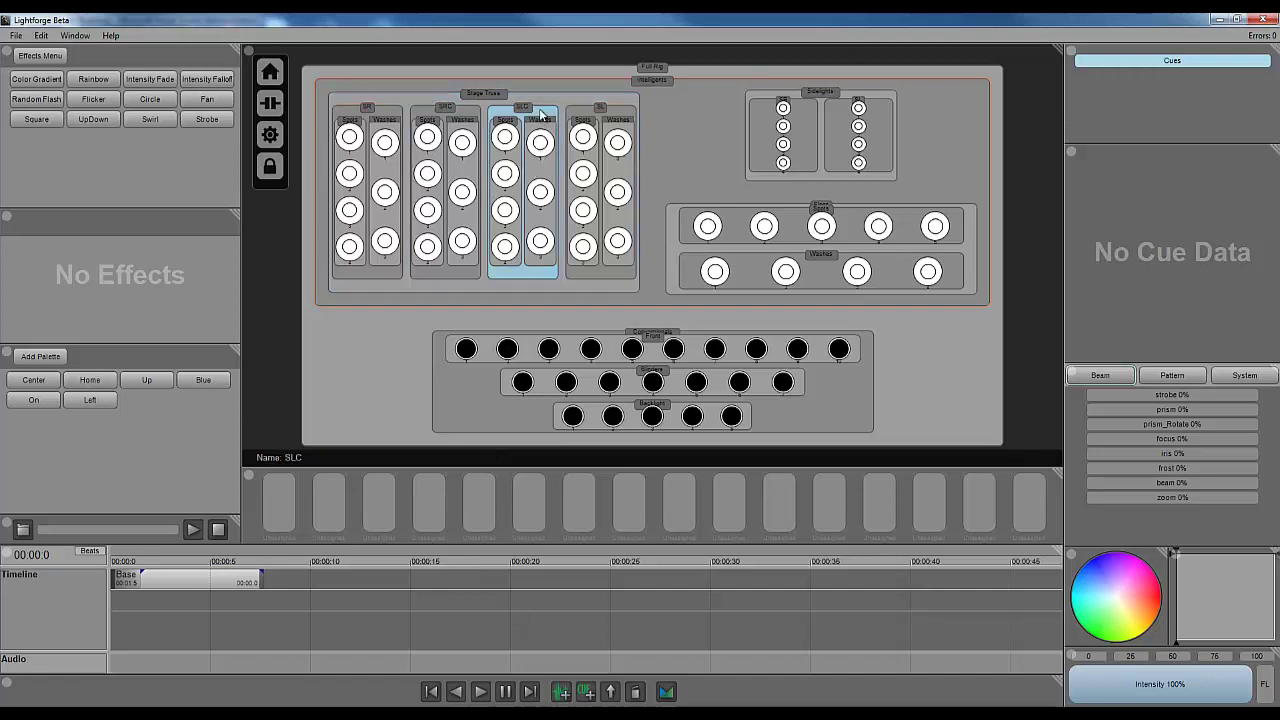
click(90, 400)
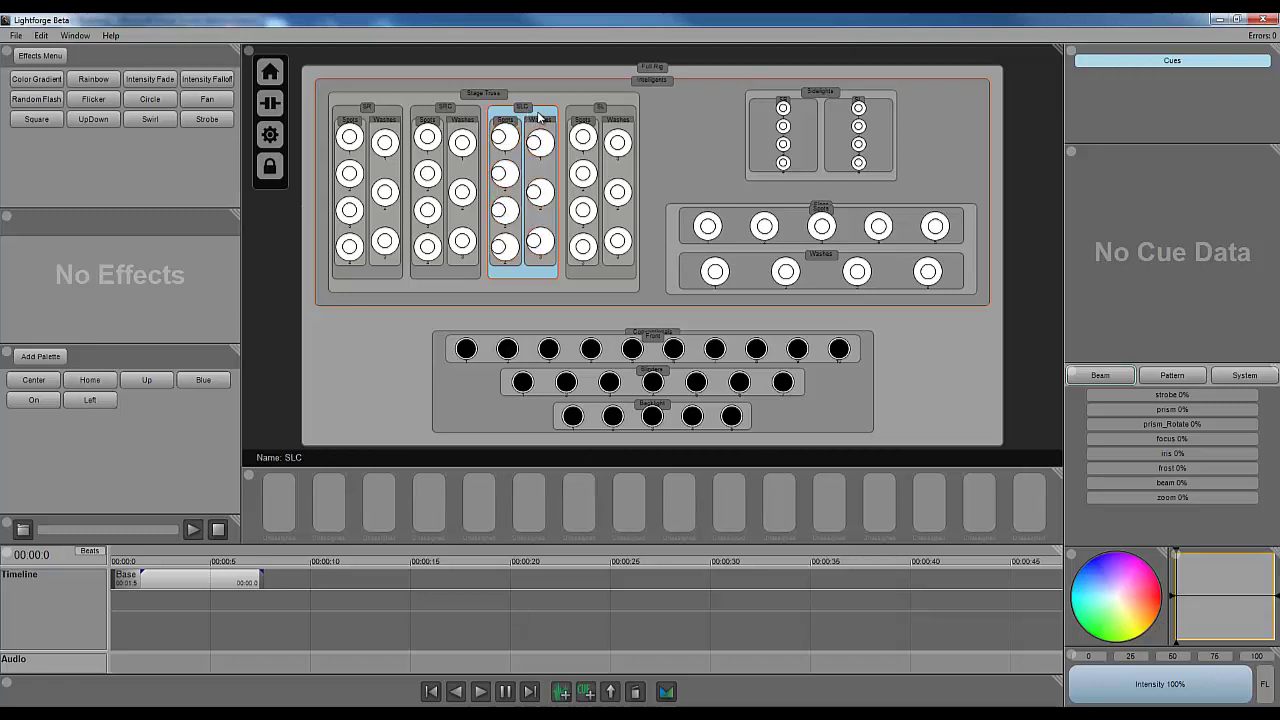
click(540, 142)
ctrl+click(540, 192)
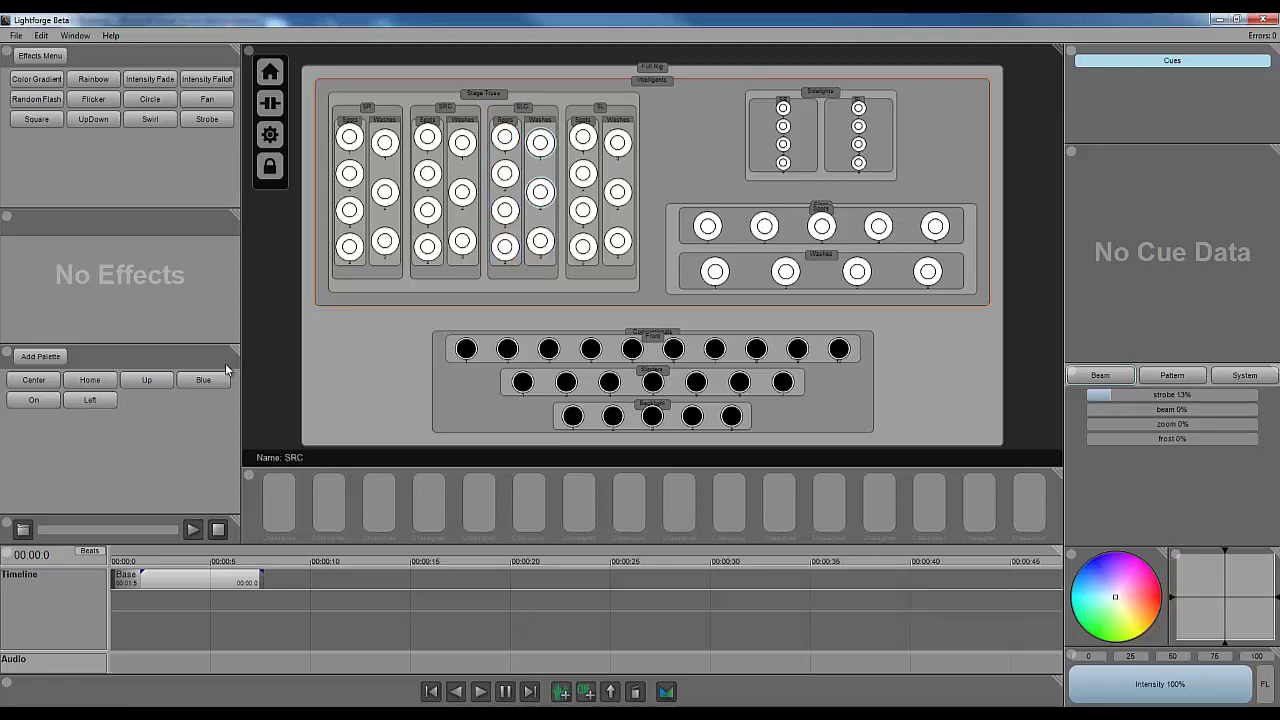
click(80, 401)
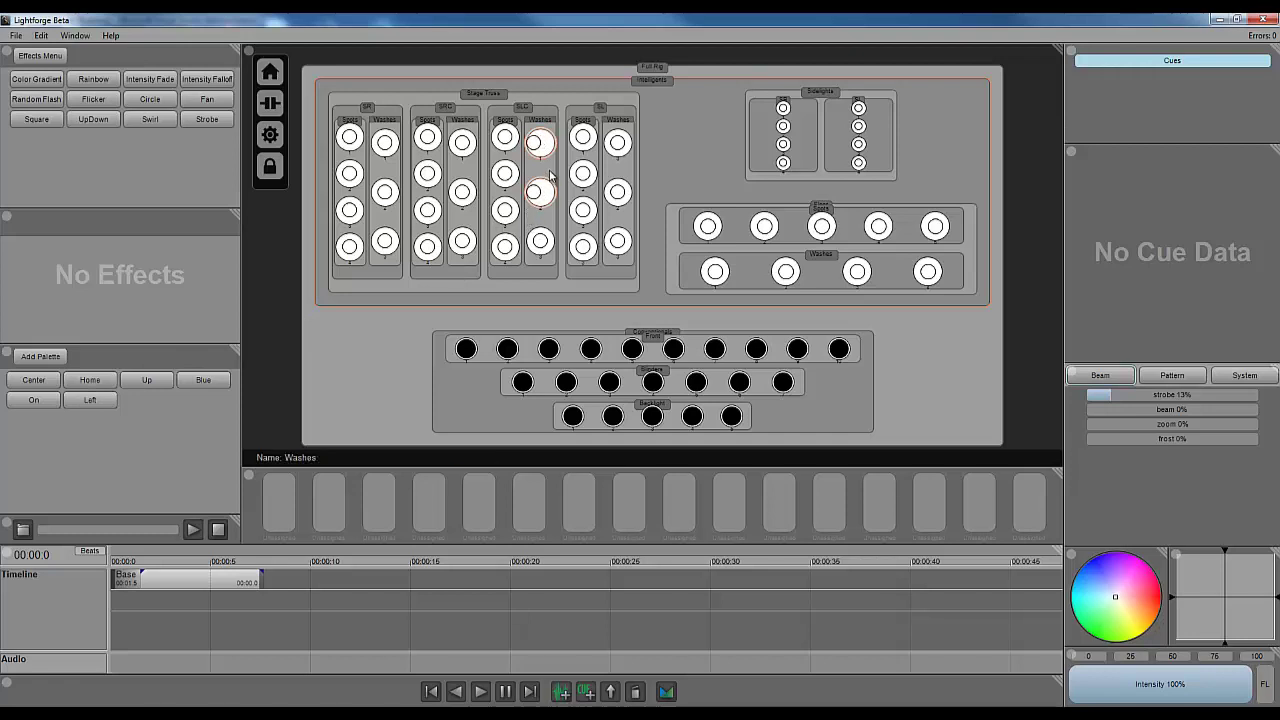
- Try aiming the Floor group's fixtures to the far left
click(560, 97)
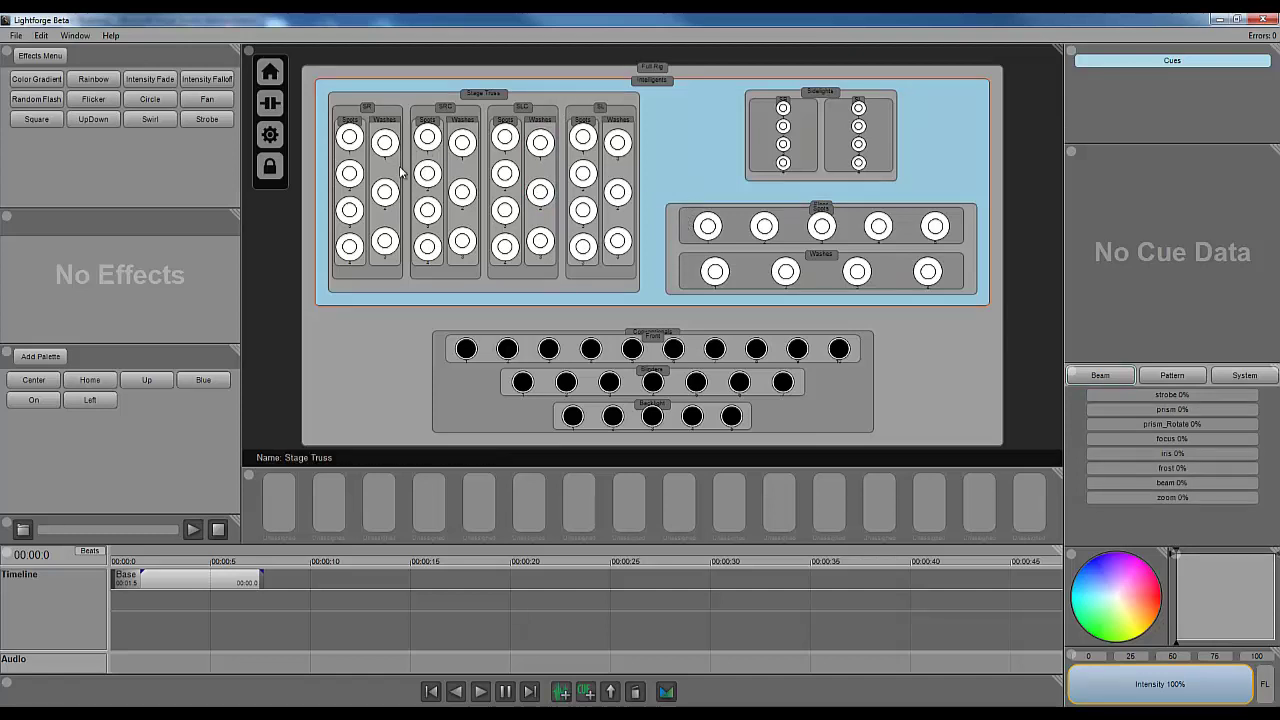
click(675, 250)
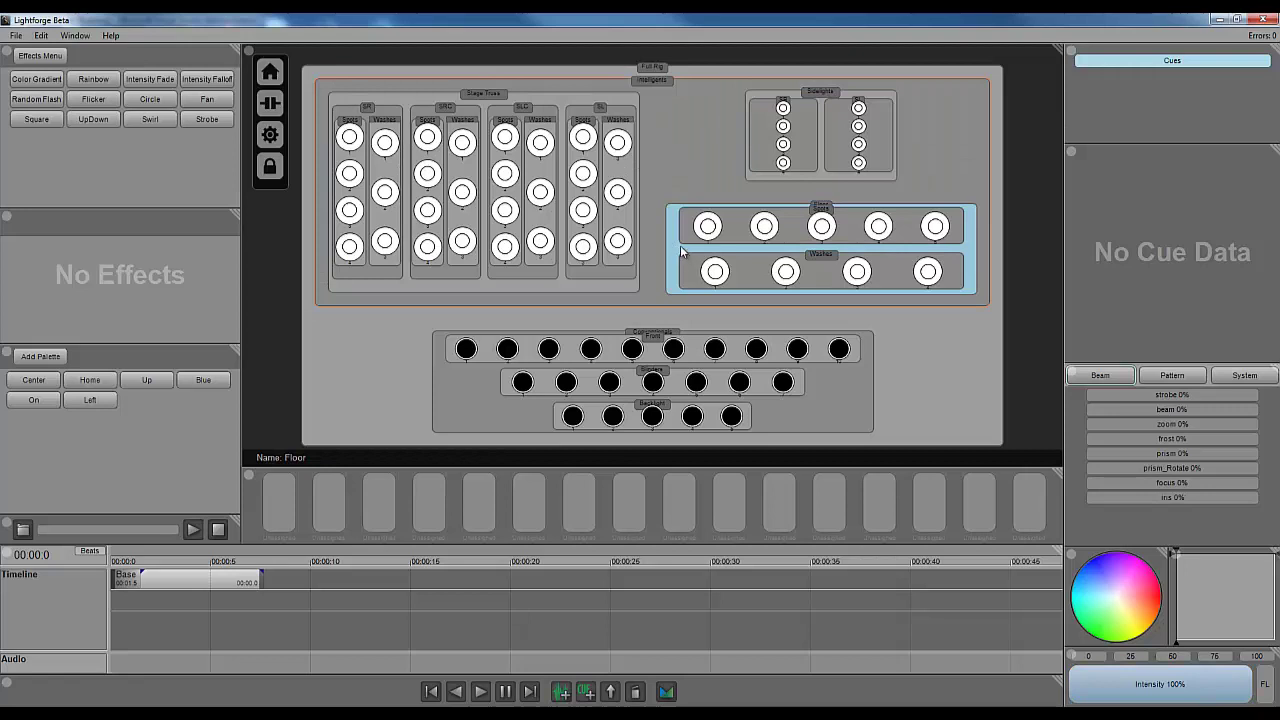
click(678, 153)
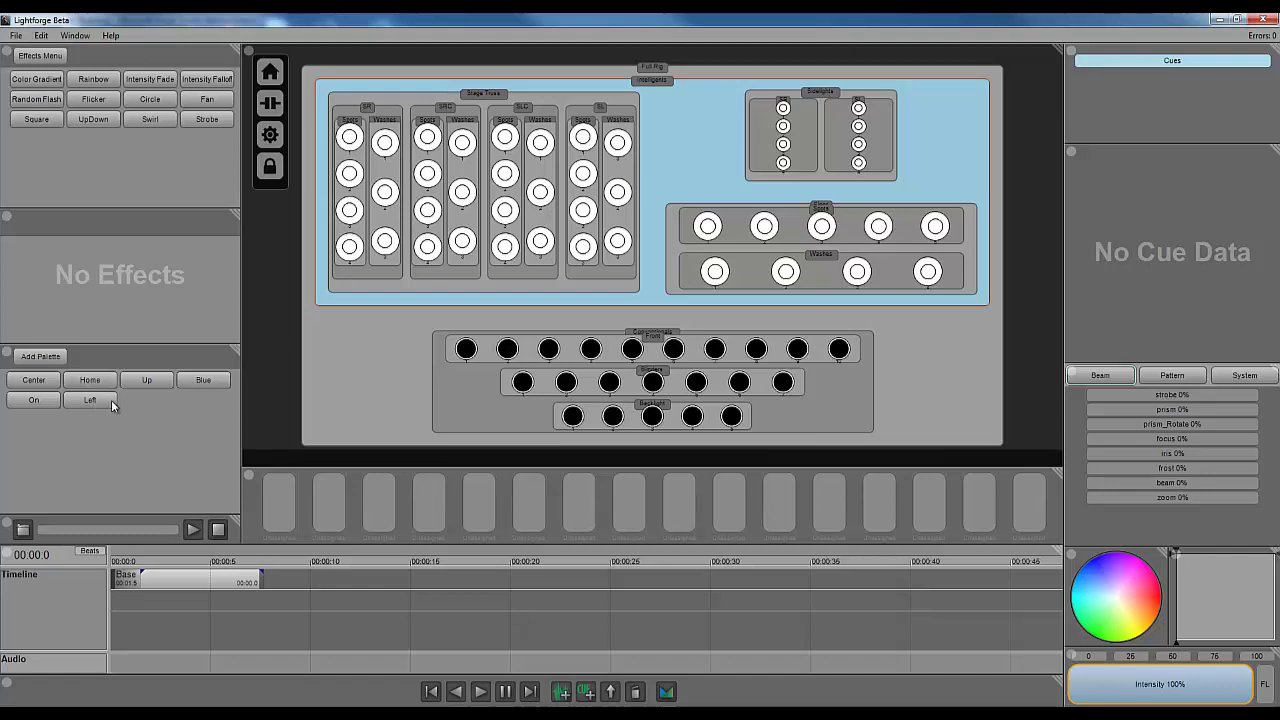
click(684, 278)
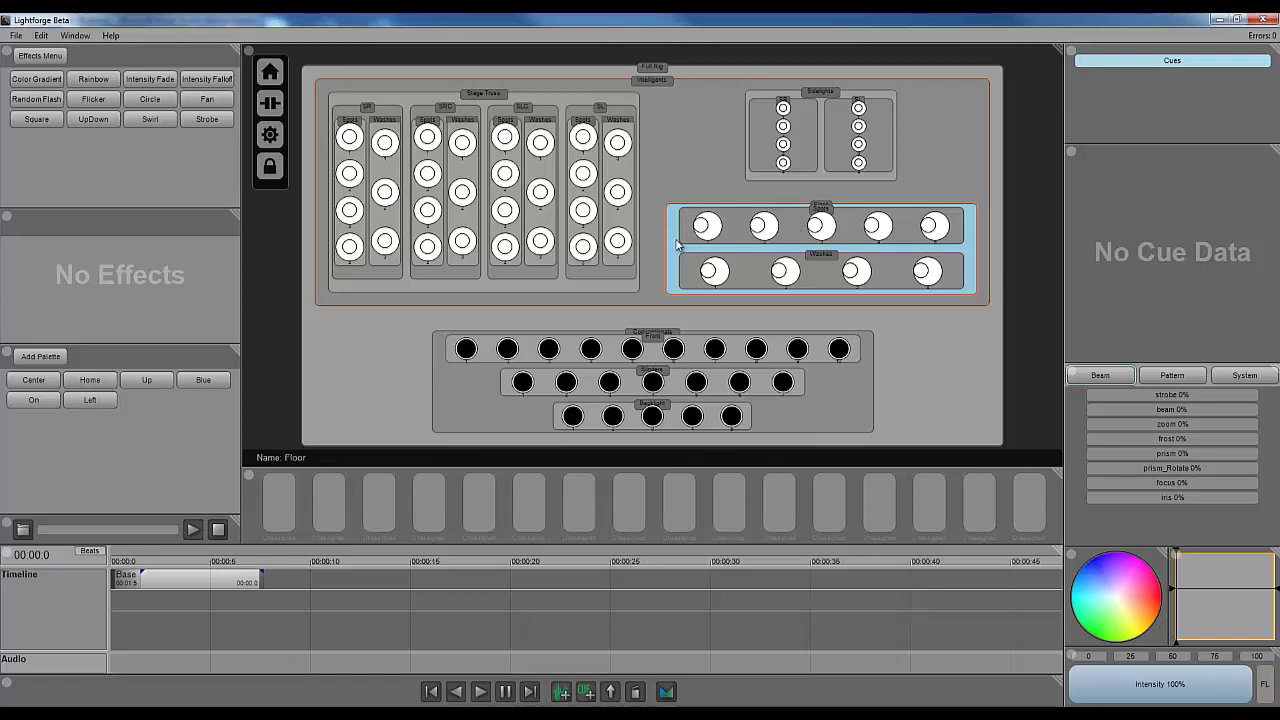
- Recall the Left palette on the Intelligents group and set the Floor fixtures' position to X 0%, Y 43%
click(671, 173)
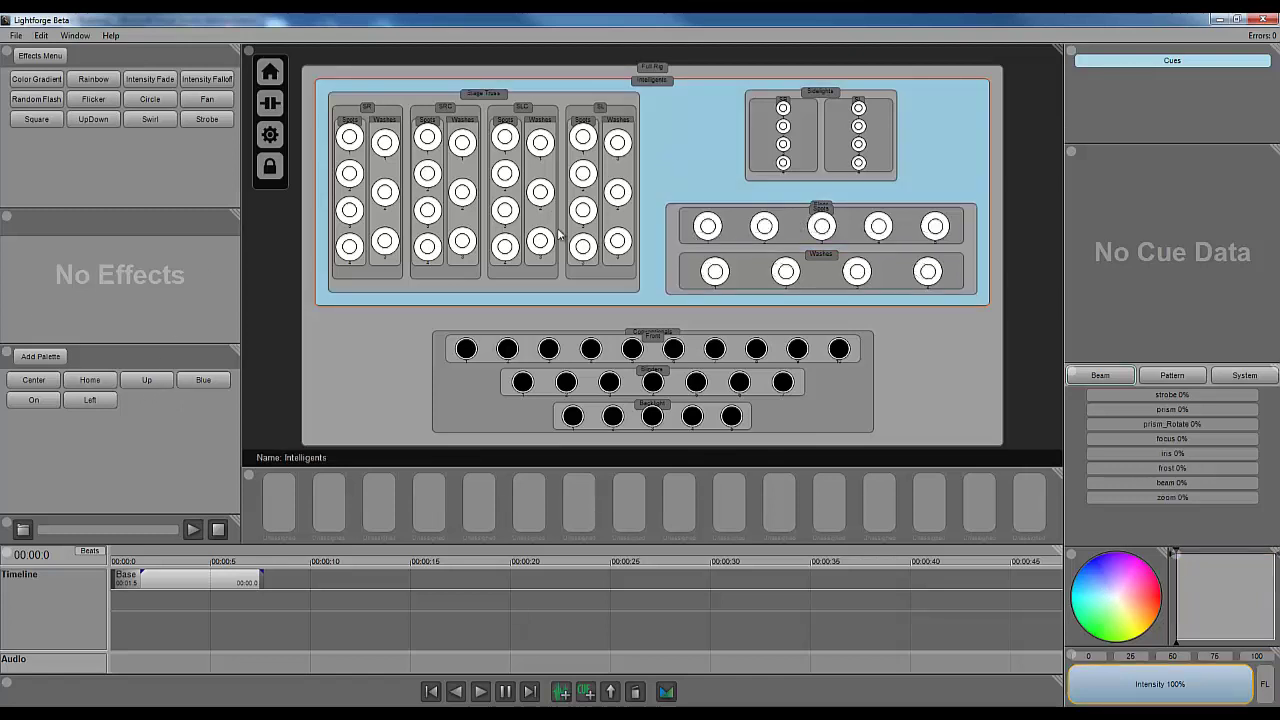
click(95, 400)
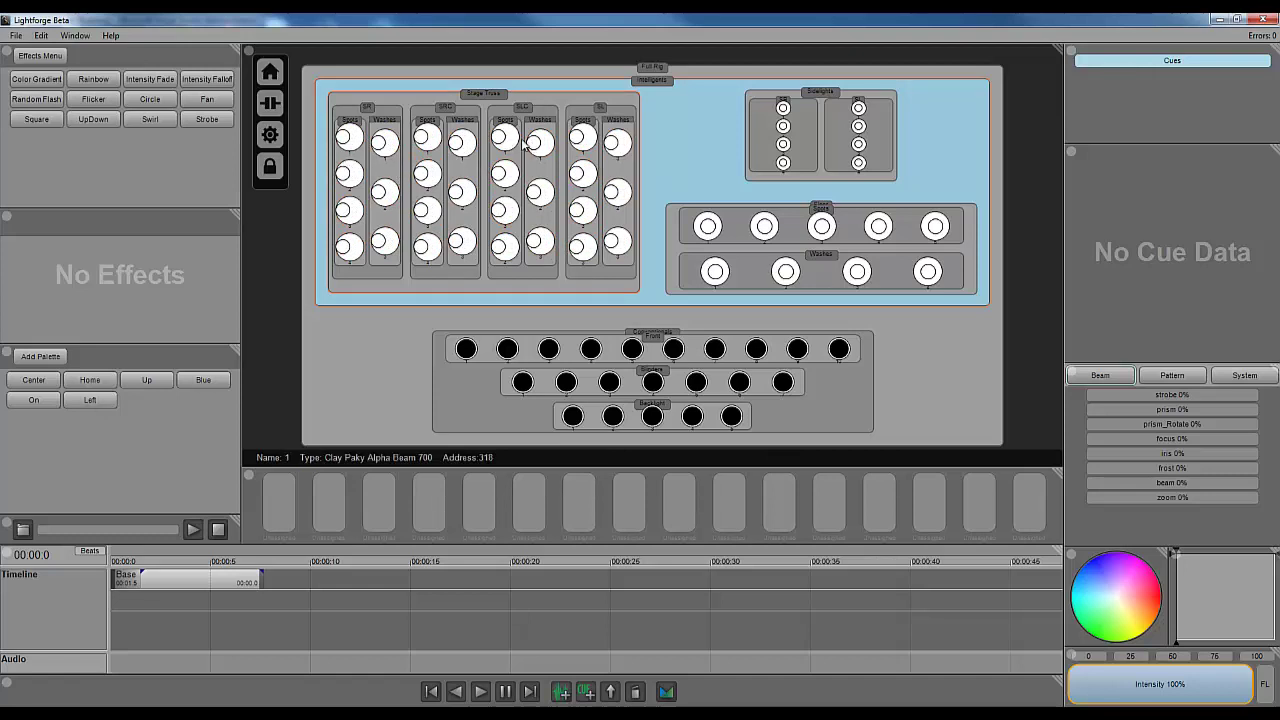
click(674, 245)
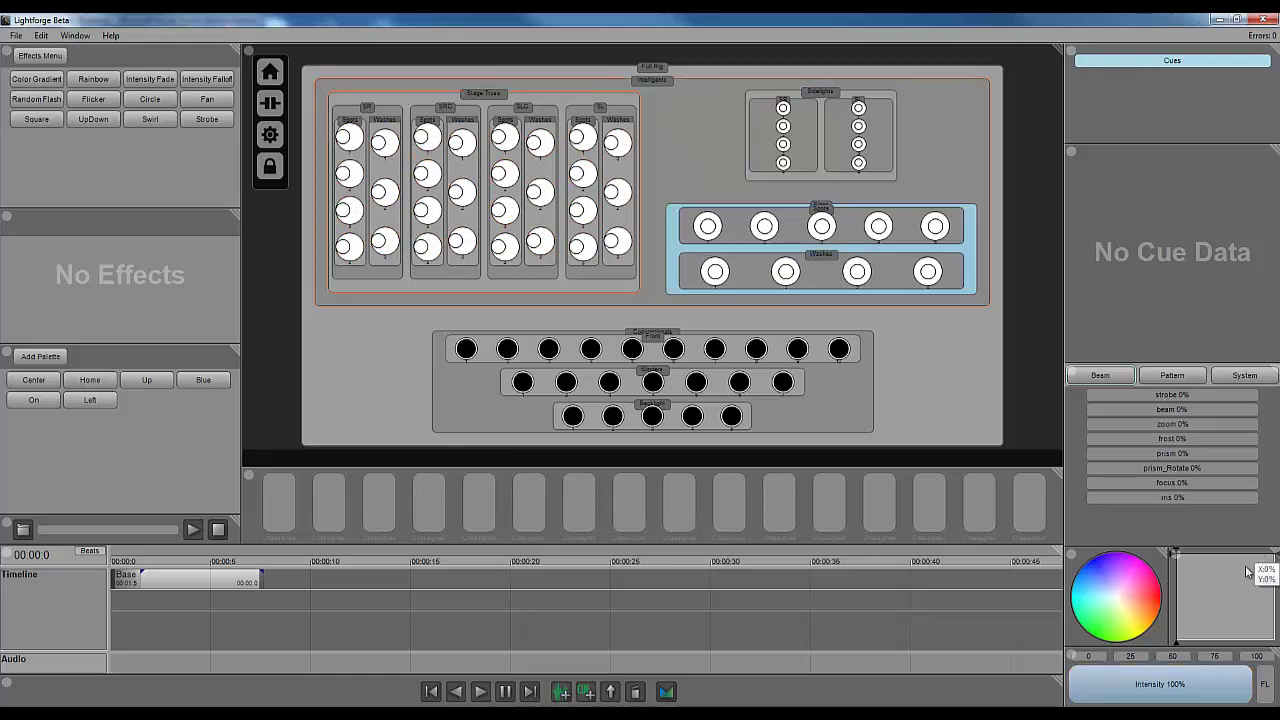
drag(1201, 594, 1172, 594)
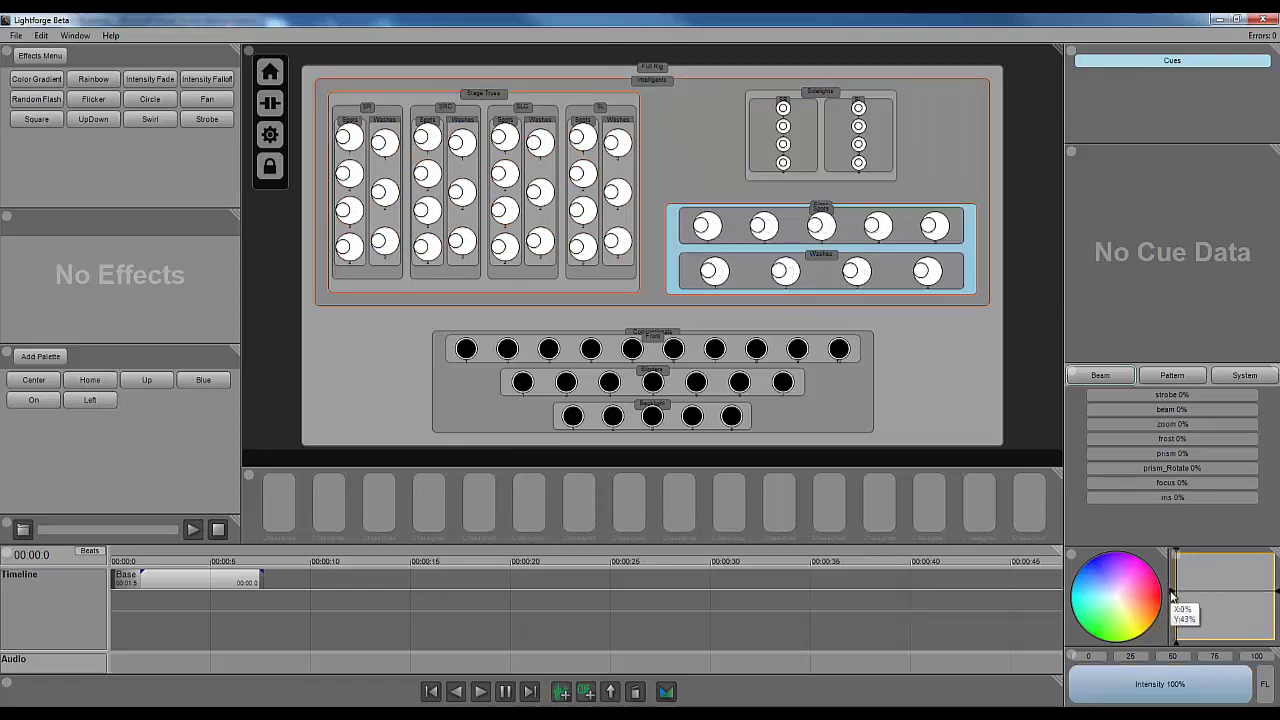
- Update the Left palette with the Floor group's pan and tilt, excluding intensity
right_click(96, 401)
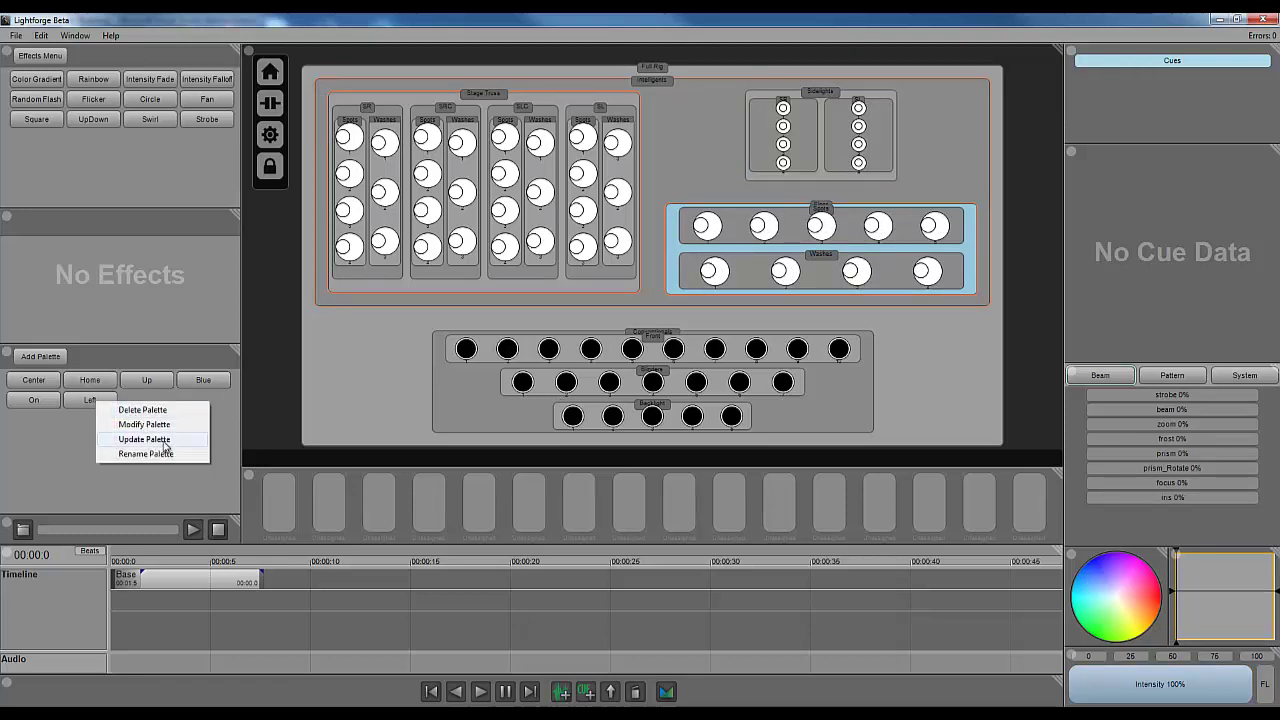
click(163, 443)
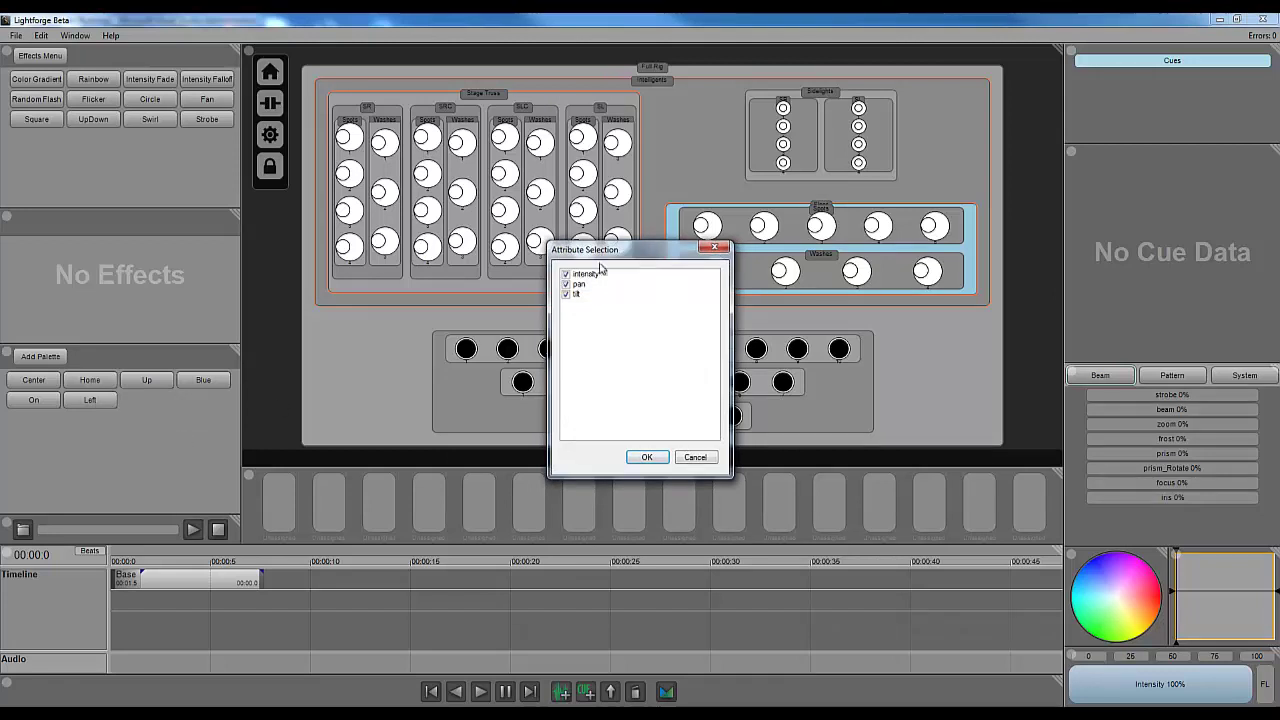
click(565, 277)
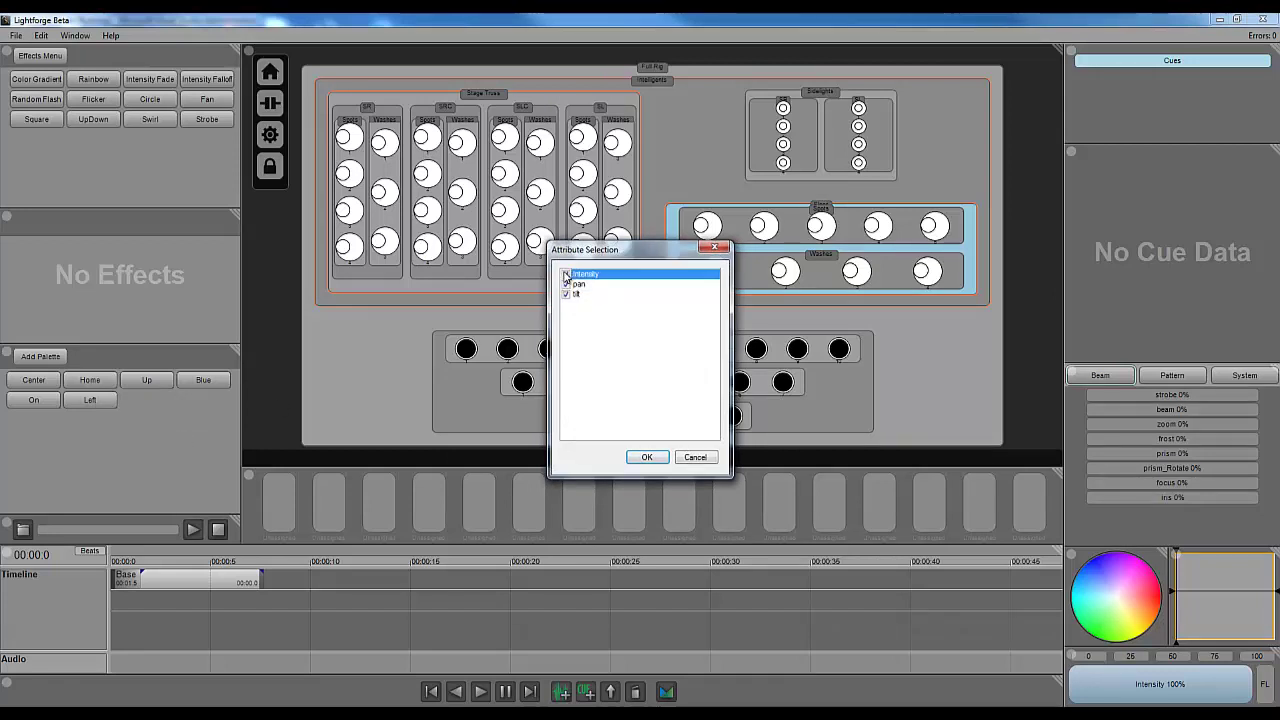
click(647, 457)
- Clear the Floor and Stage Truss positions and recall the updated Left palette on the whole Intelligents group
click(672, 160)
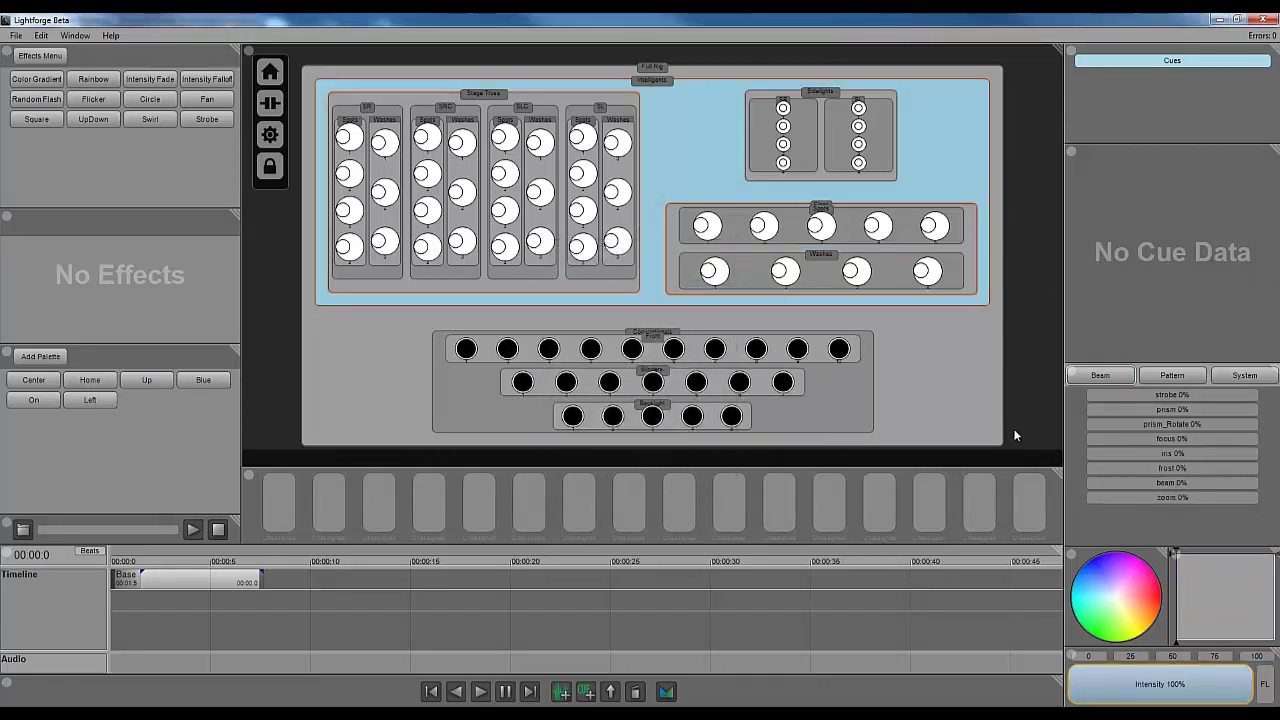
click(677, 250)
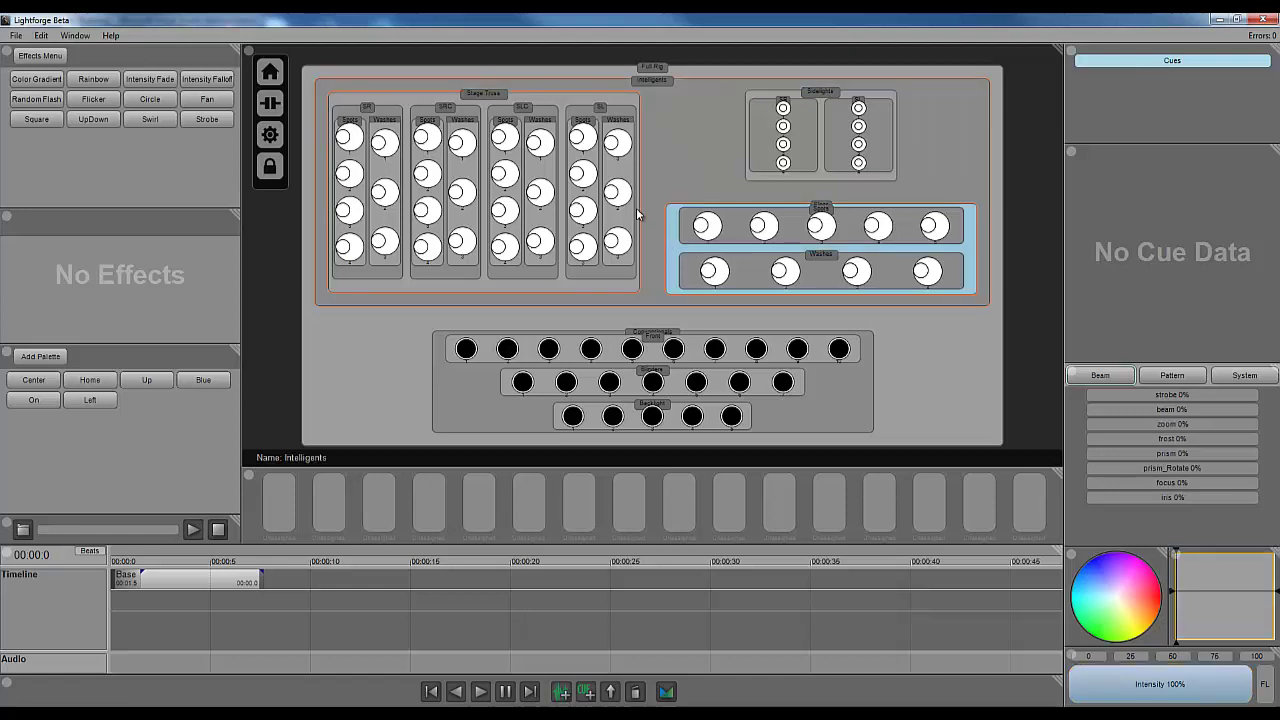
click(590, 104)
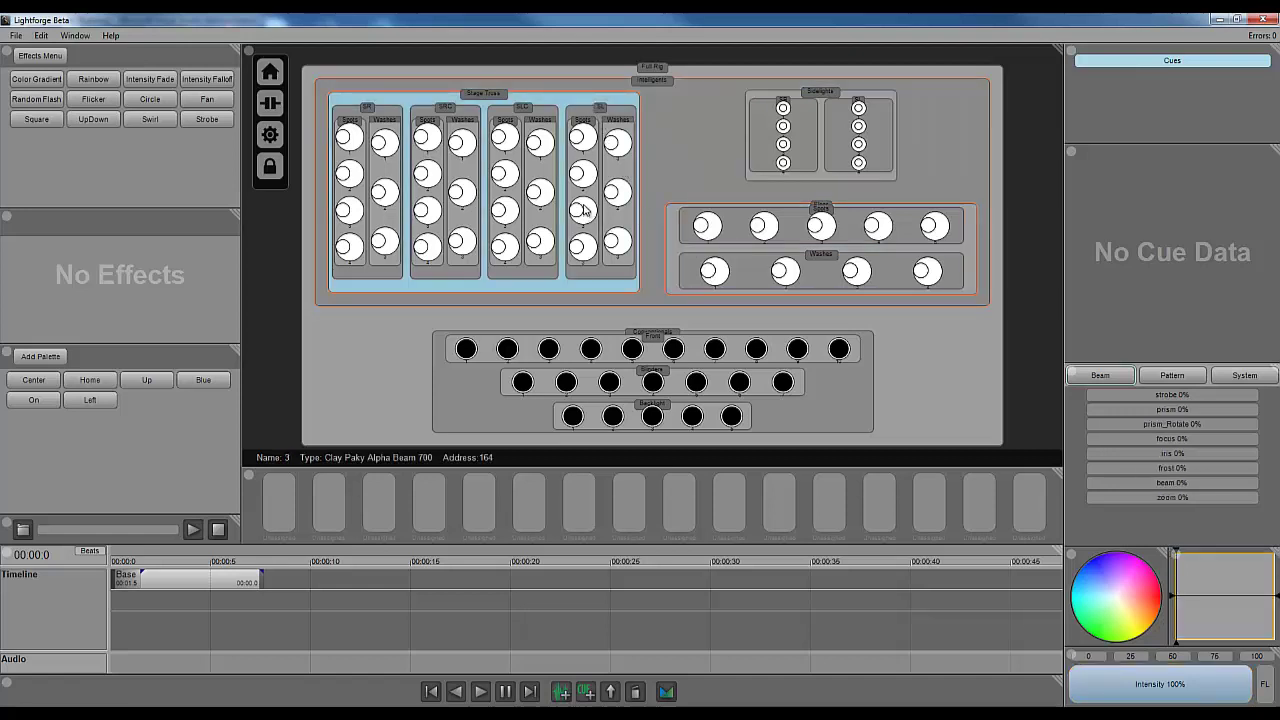
click(690, 165)
click(677, 240)
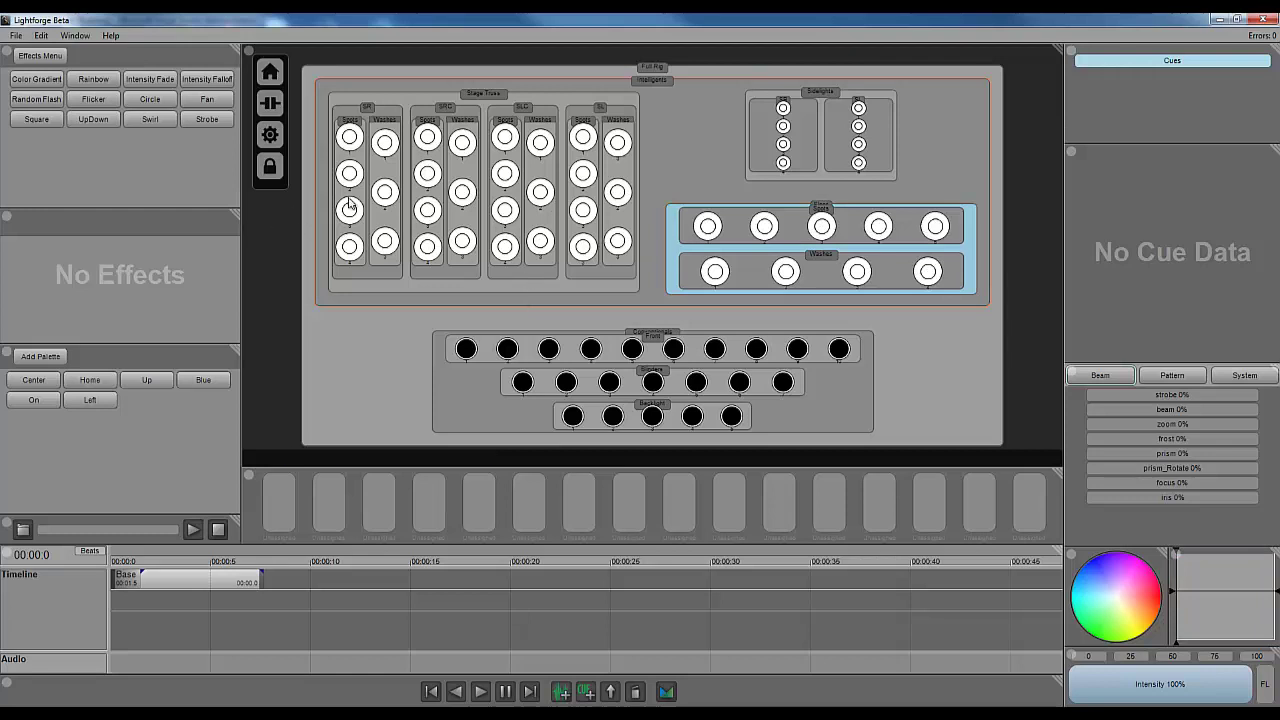
click(617, 104)
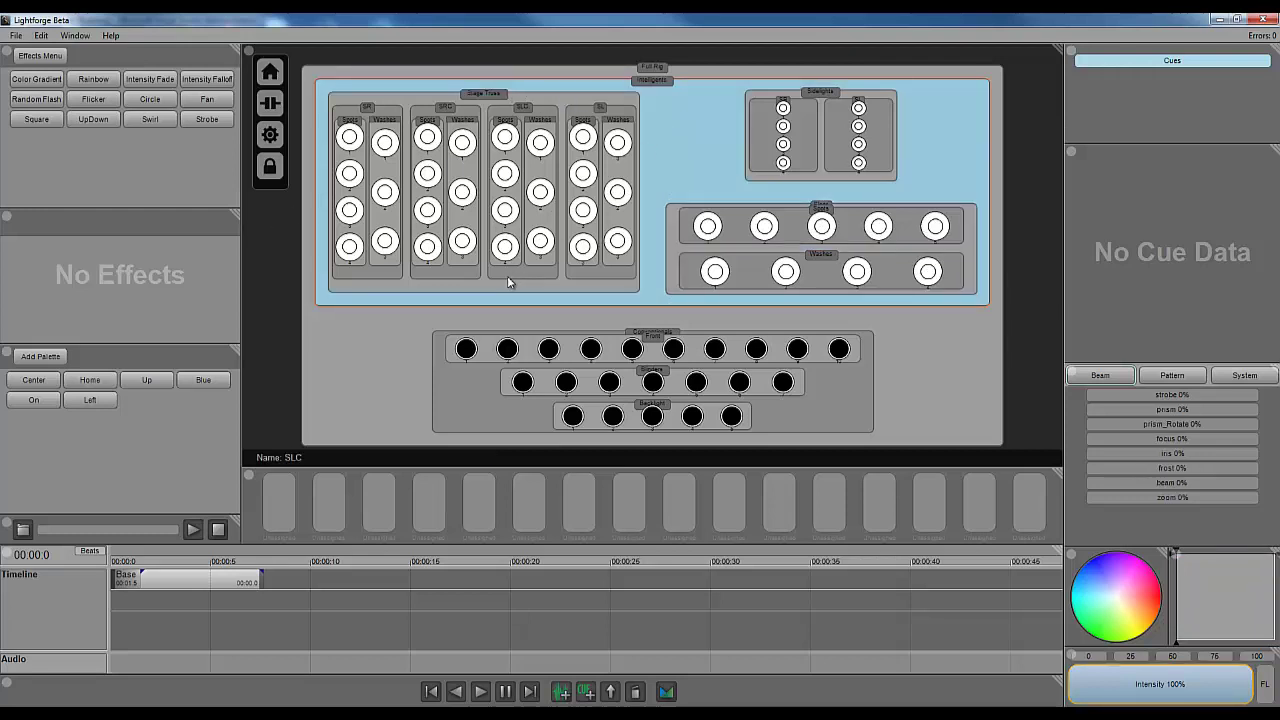
click(99, 402)
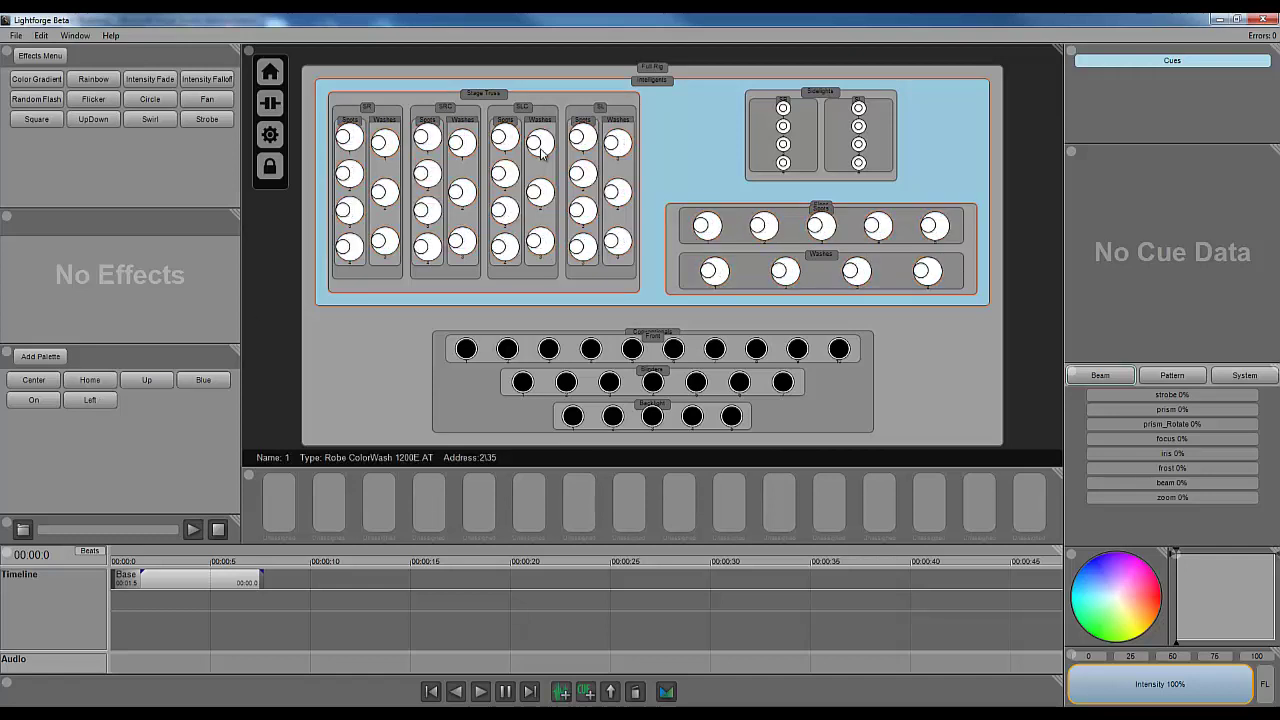
- Modify the Left palette by setting the Floor group's pan to 100%
click(557, 105)
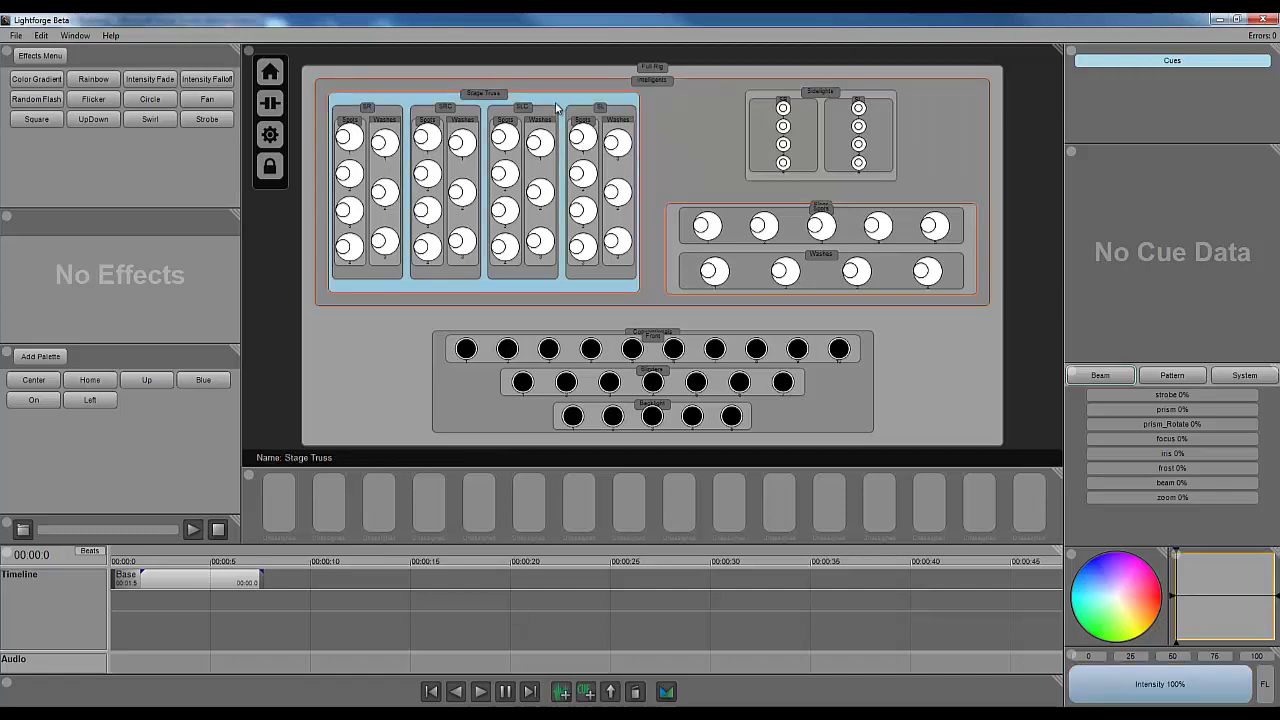
click(669, 252)
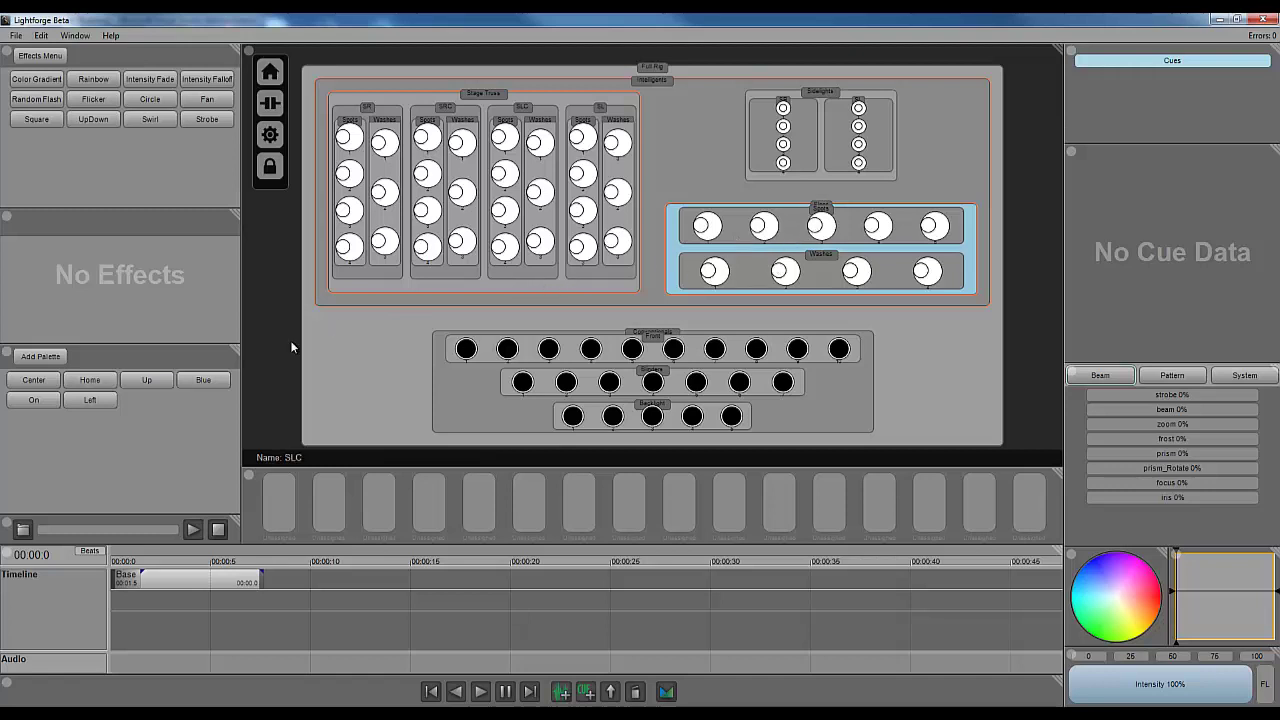
right_click(100, 399)
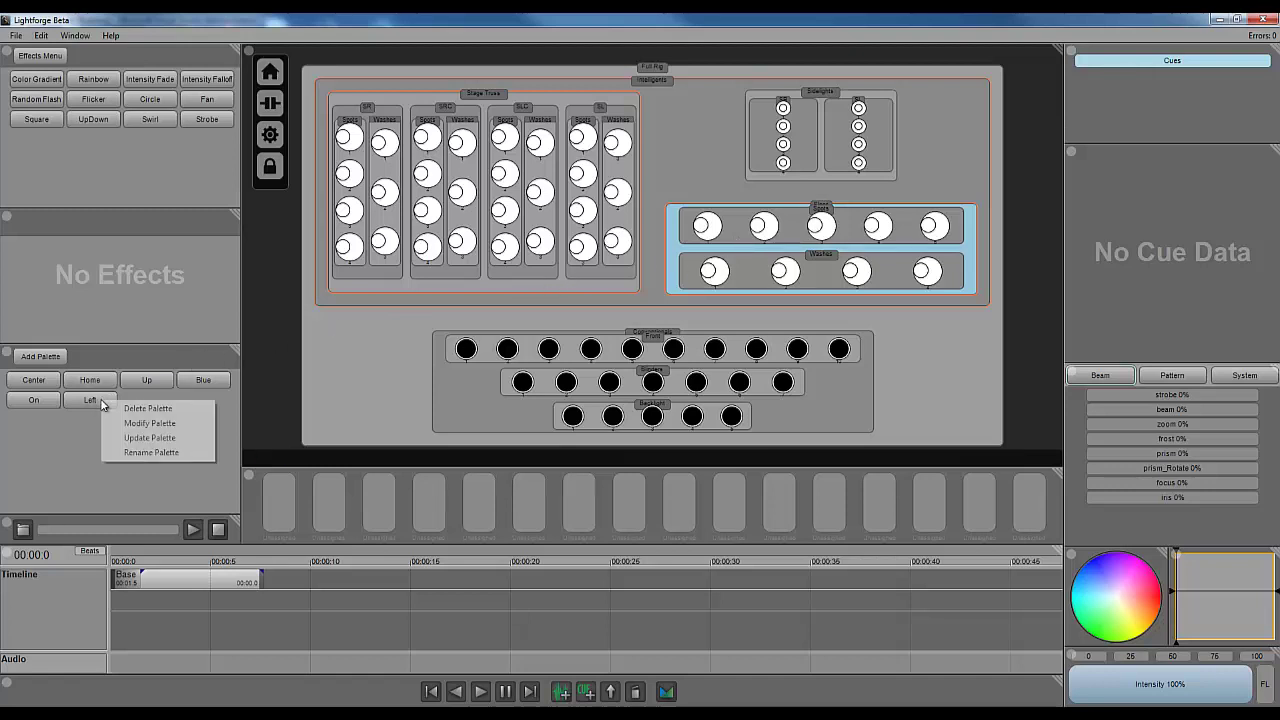
click(146, 423)
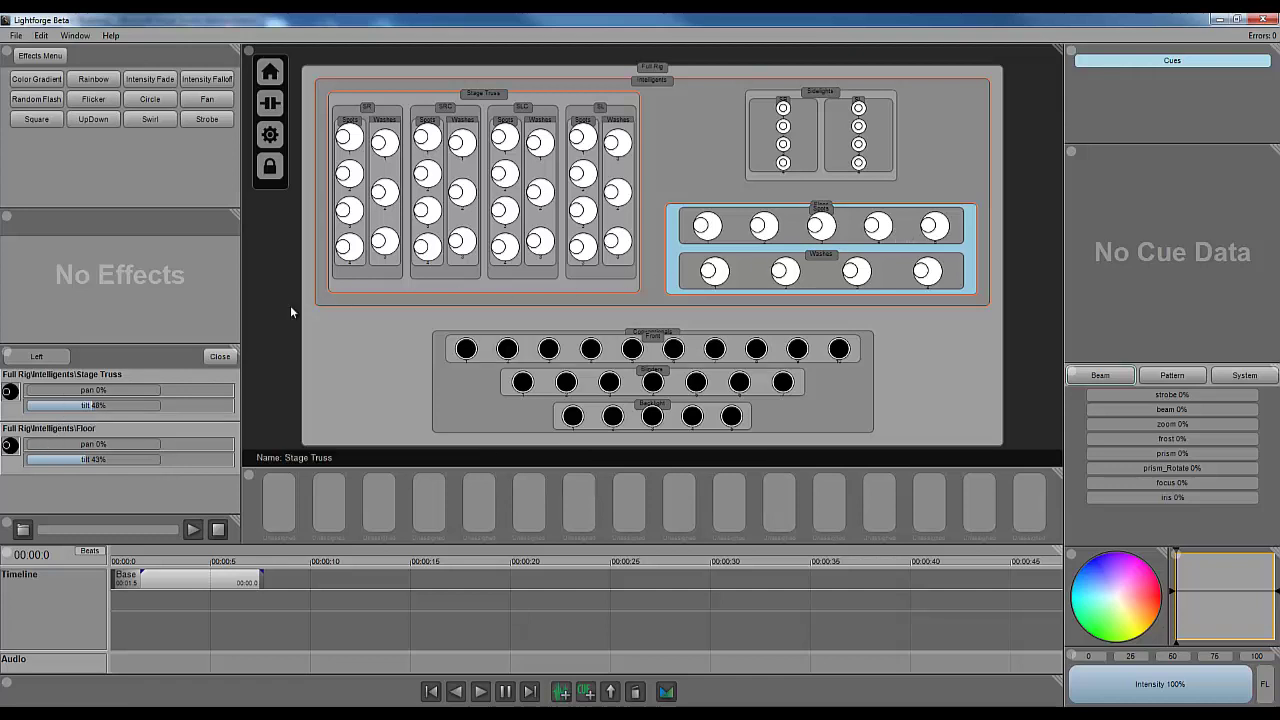
drag(32, 448, 164, 450)
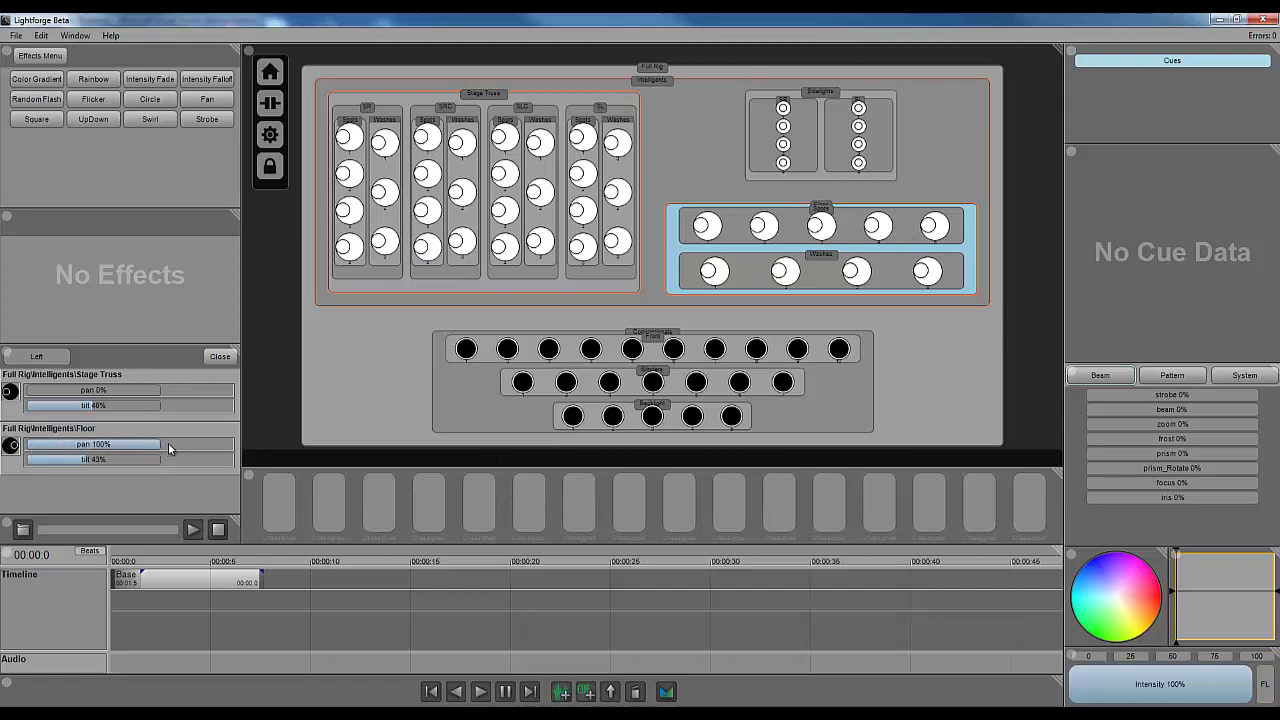
click(217, 356)
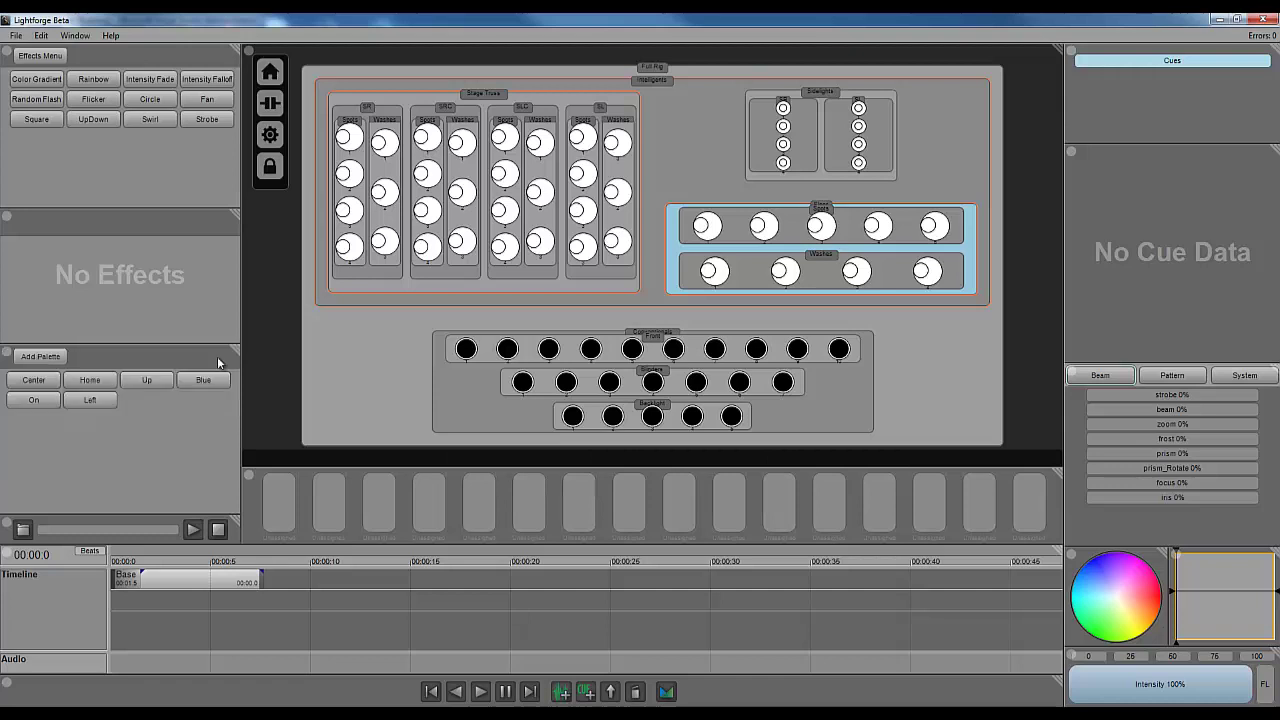
- Clear the Floor and Stage Truss positions and recall the modified Left palette on the Intelligents group
click(689, 155)
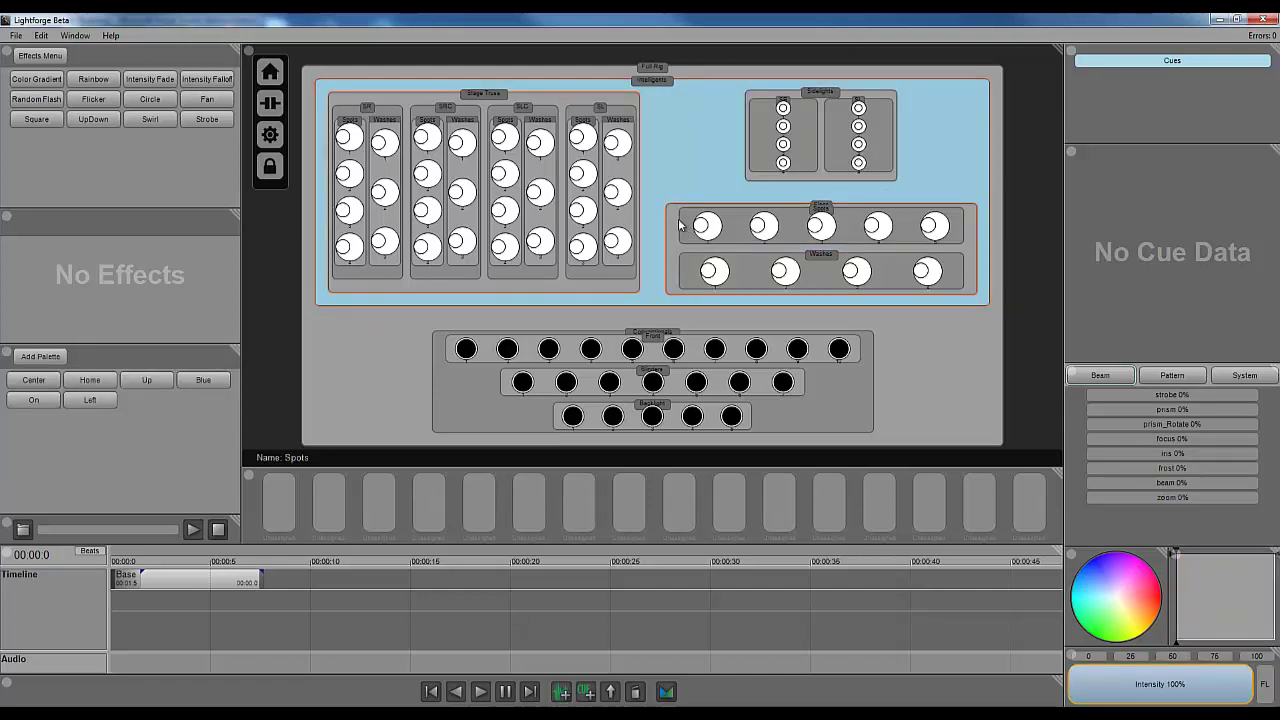
click(682, 236)
click(609, 97)
click(661, 135)
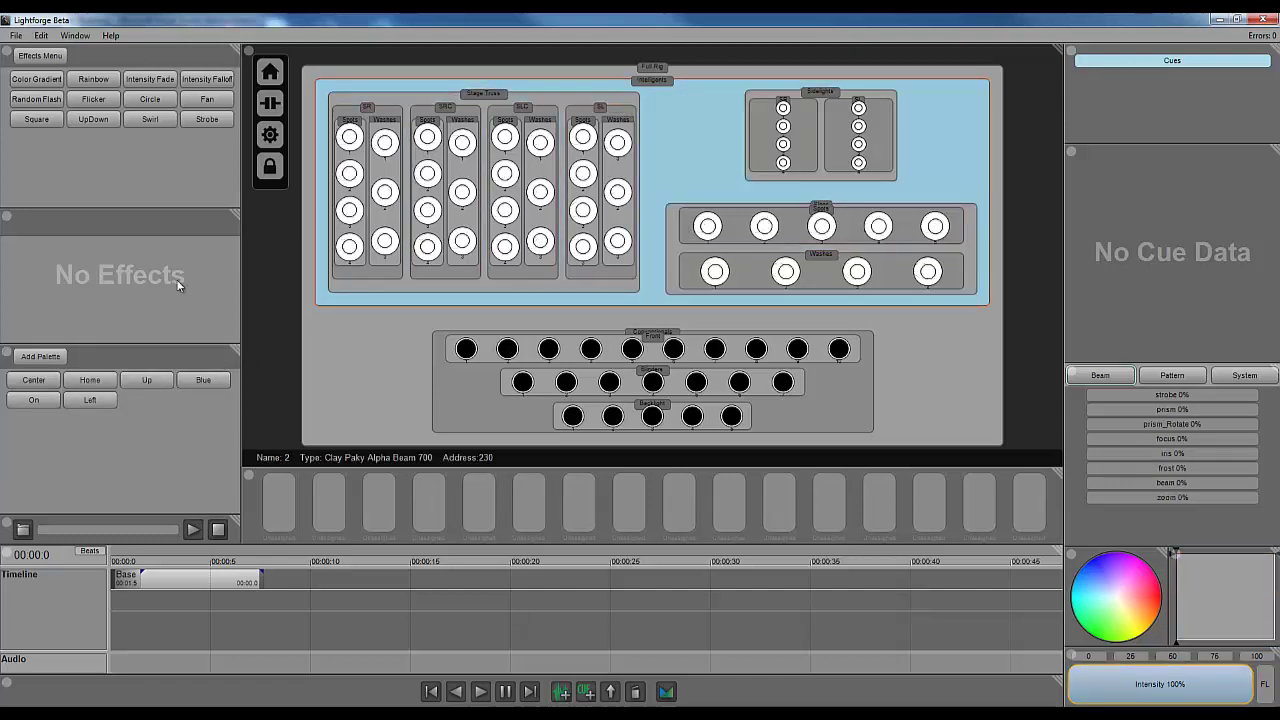
click(92, 401)
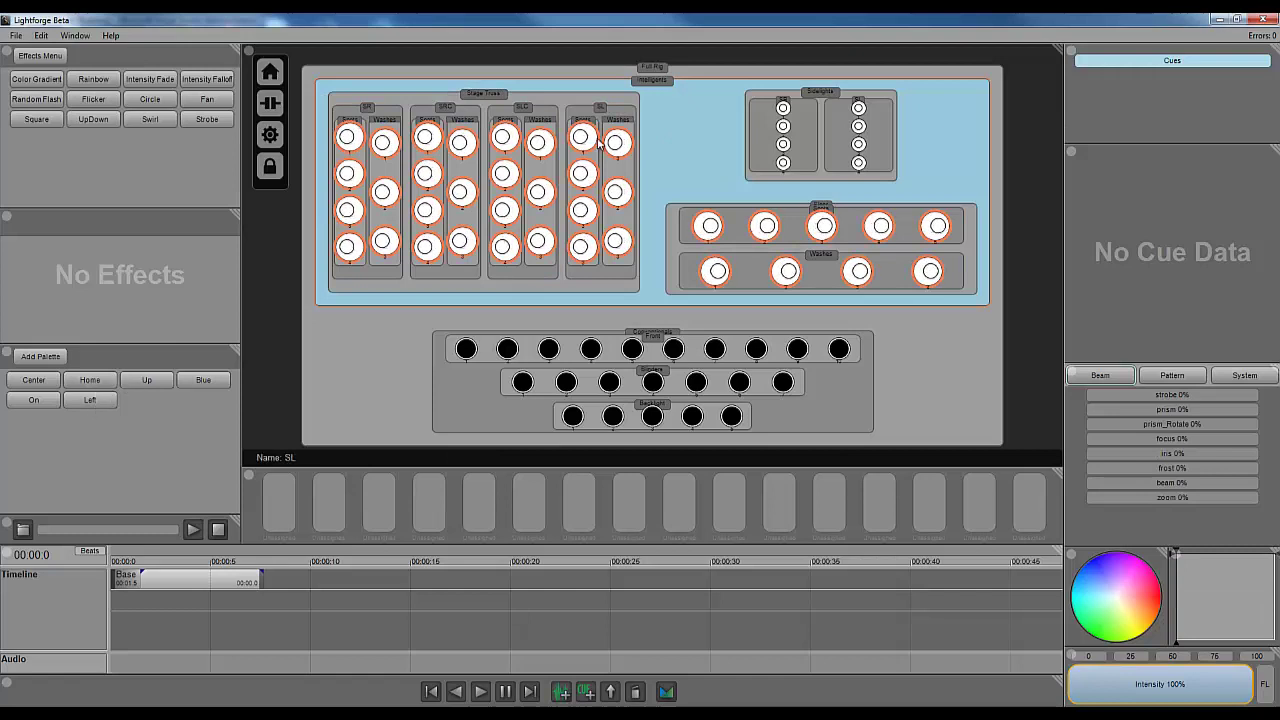
- Select Floor and Stage Truss together, reset their positions, and recall the Left palette on the whole Intelligents group again
click(822, 248)
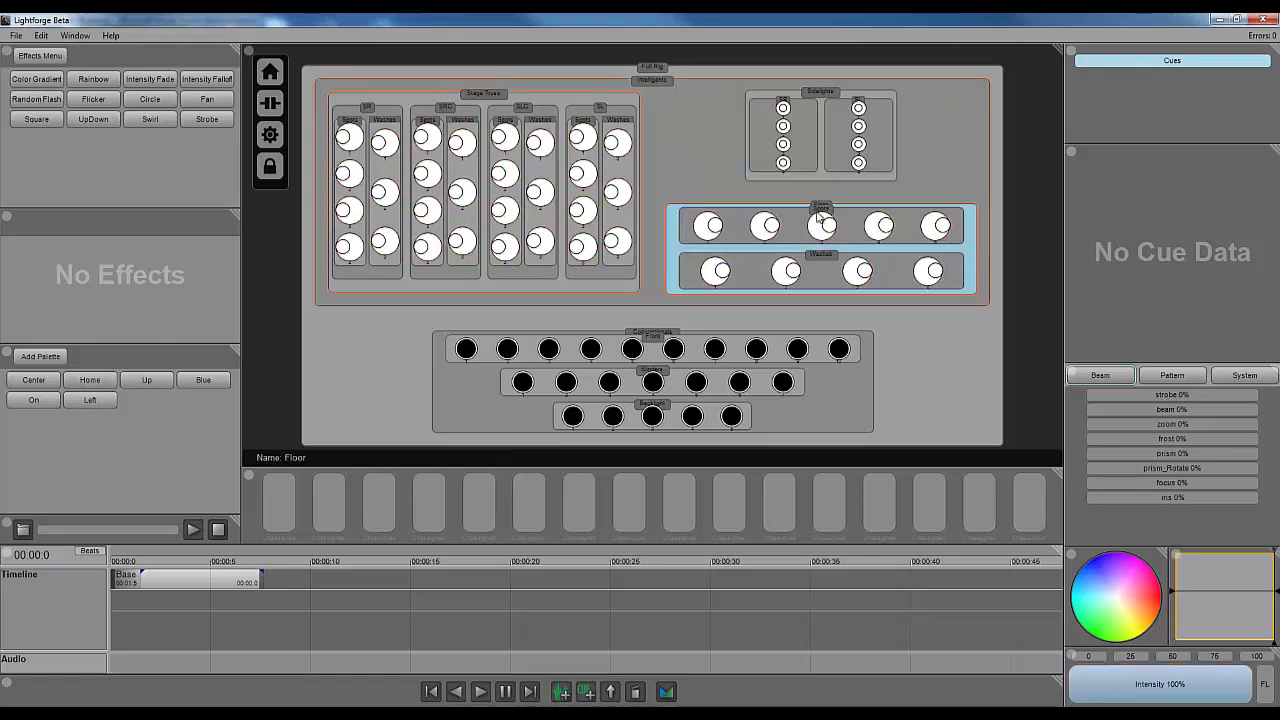
click(595, 97)
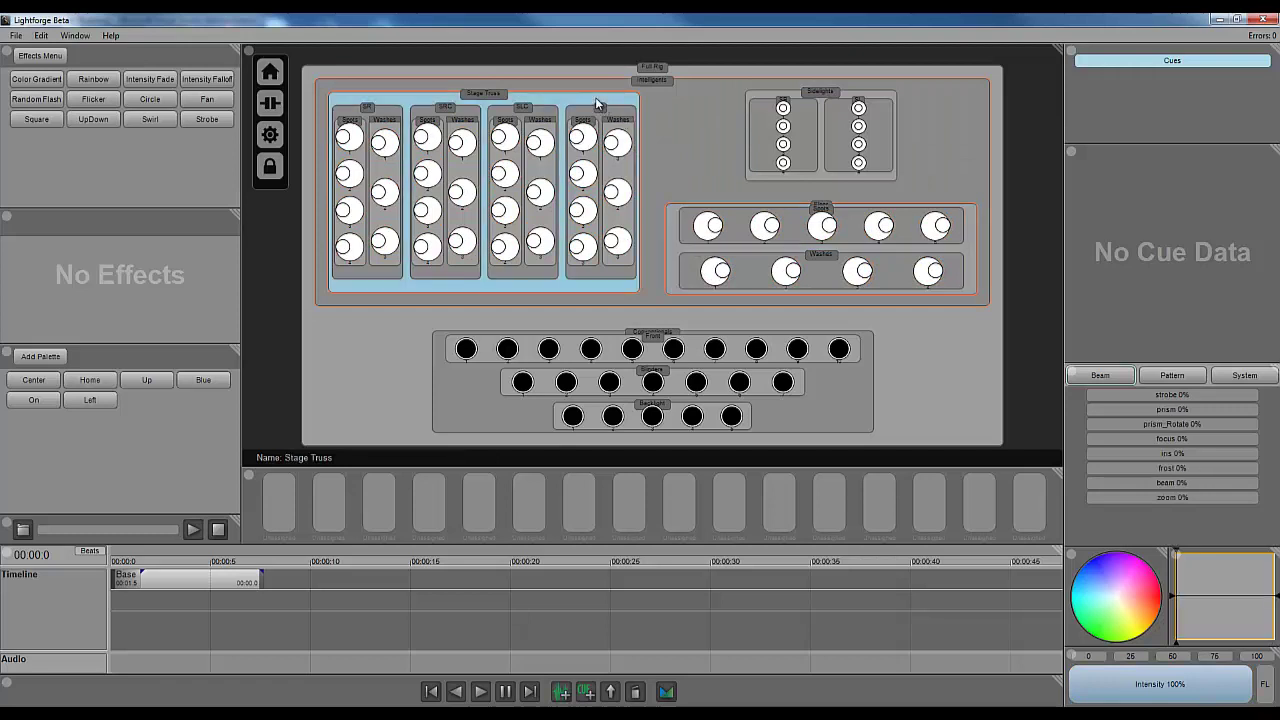
click(690, 238)
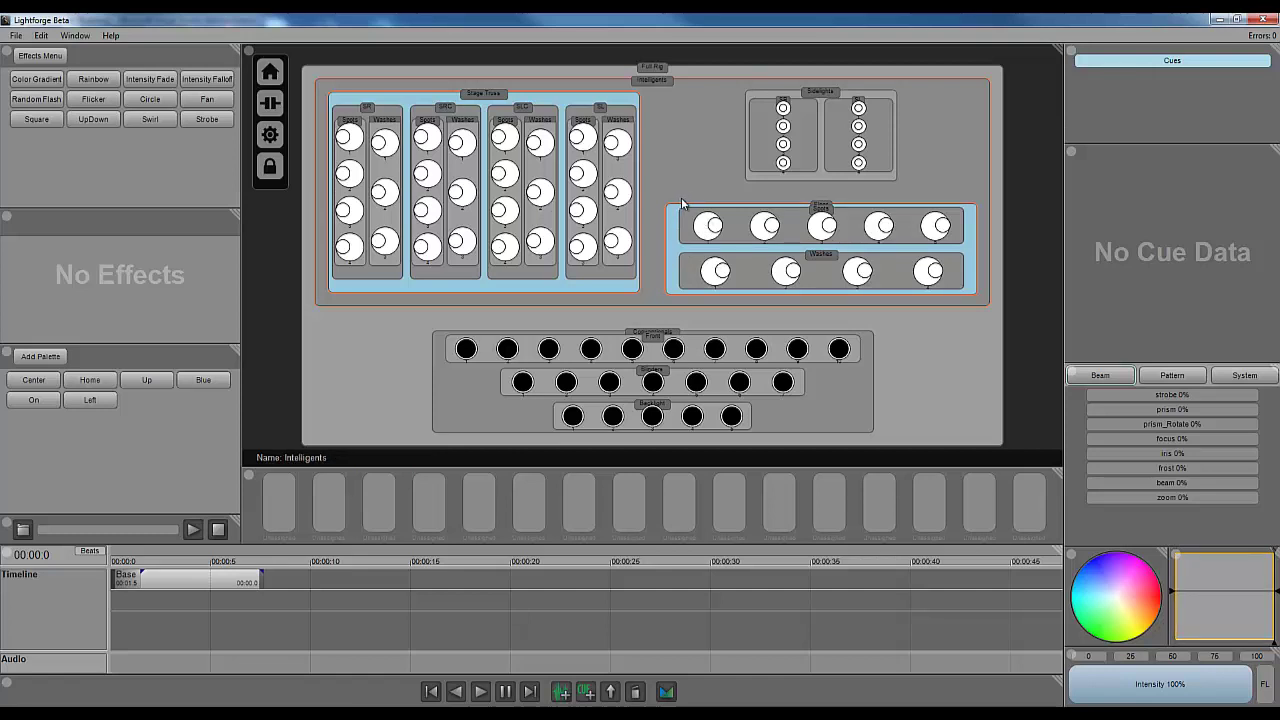
click(681, 197)
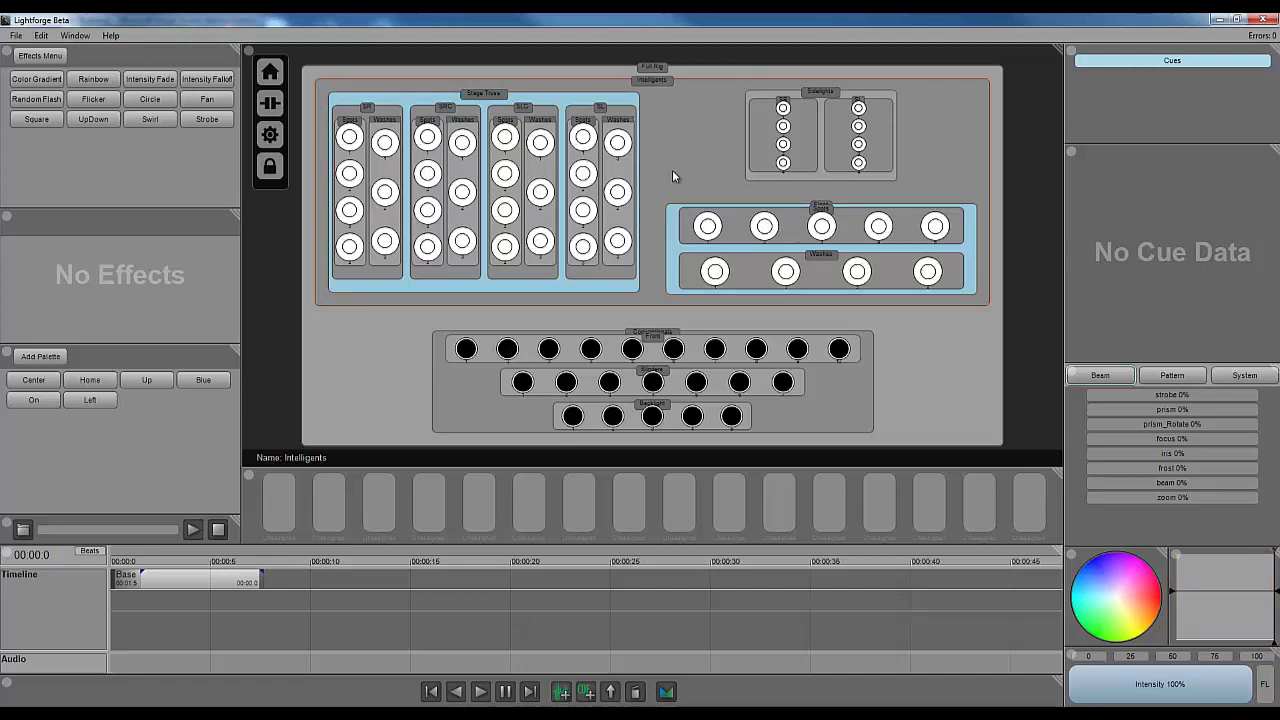
click(672, 170)
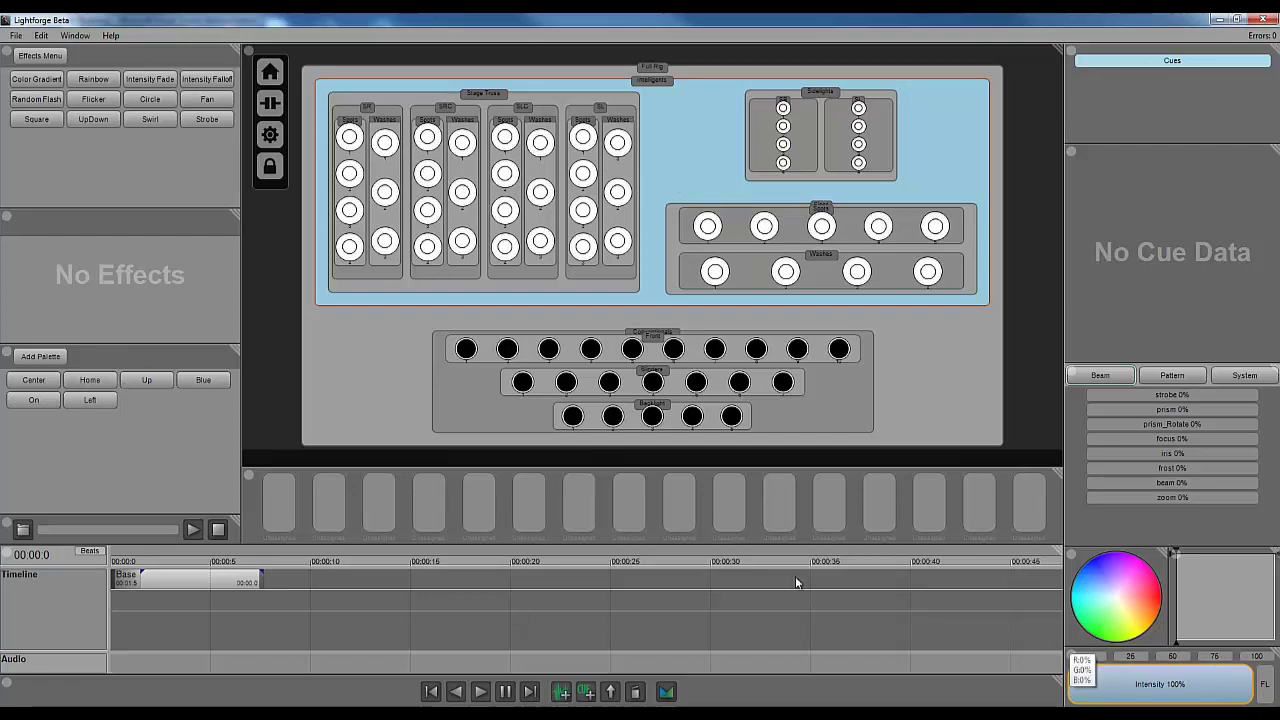
click(89, 401)
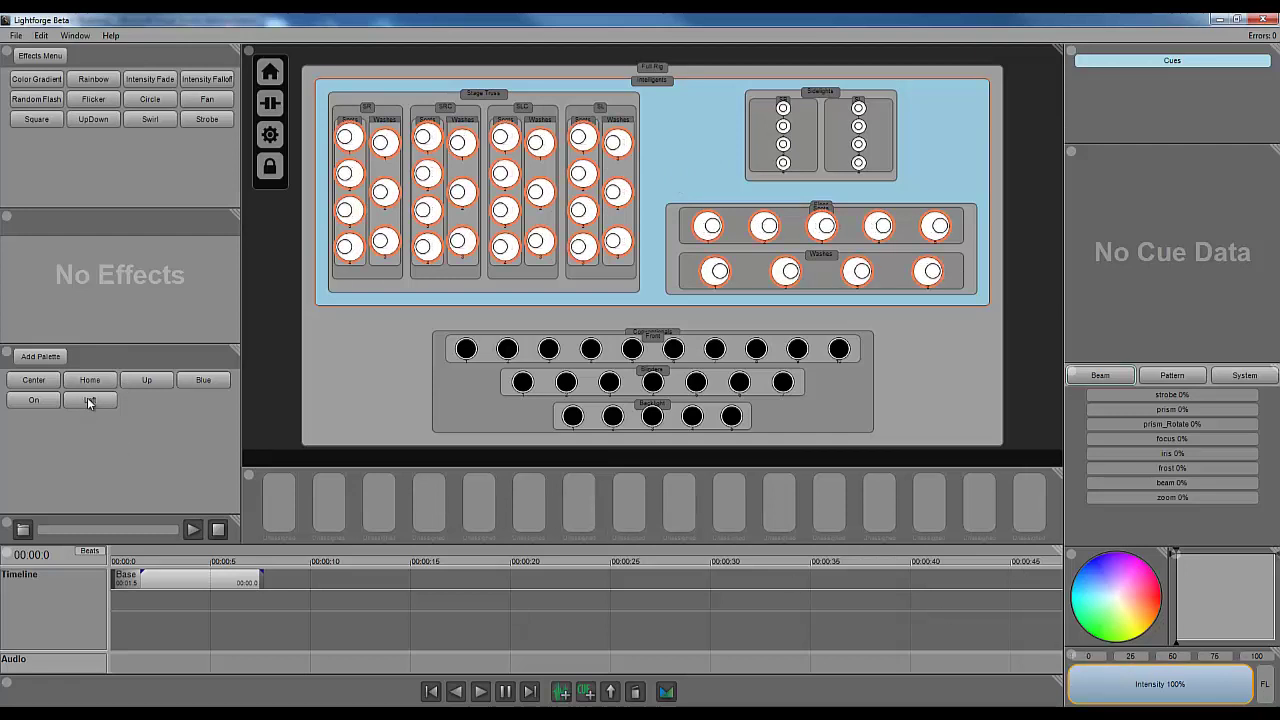
click(420, 437)
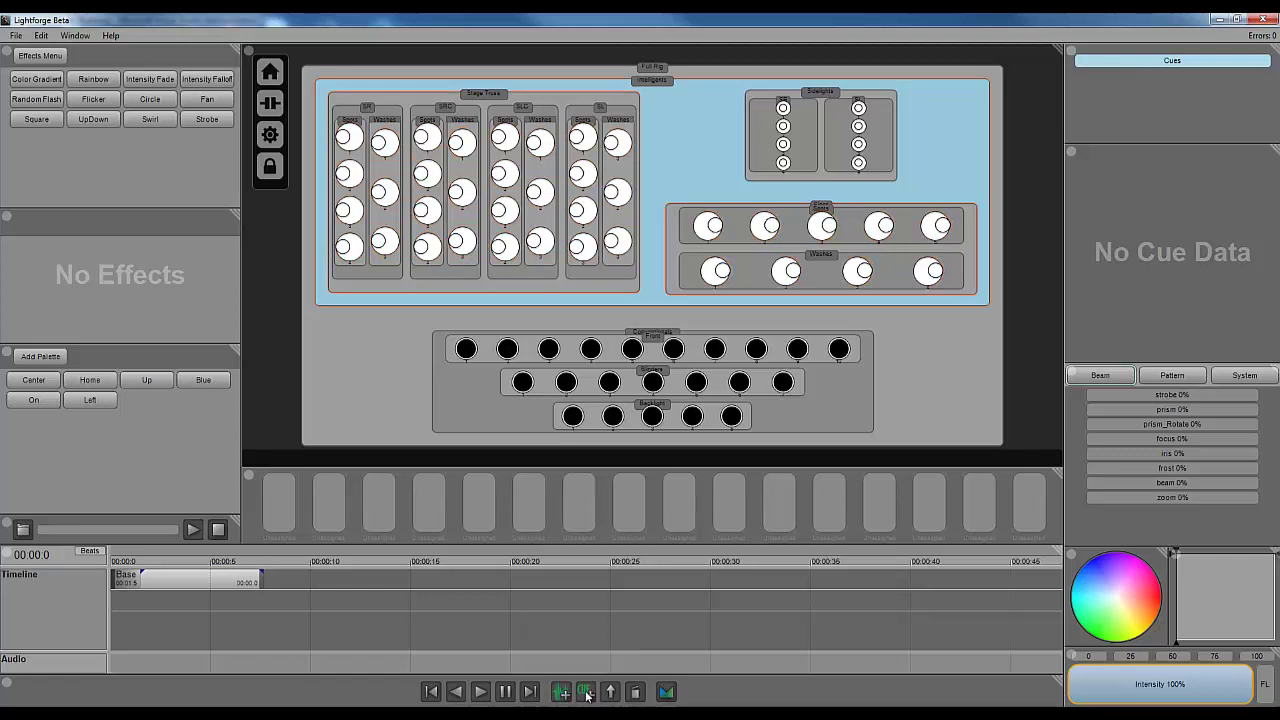
- Record the current look as a cue named Left Palette and move it after the Base cue on the timeline
click(586, 692)
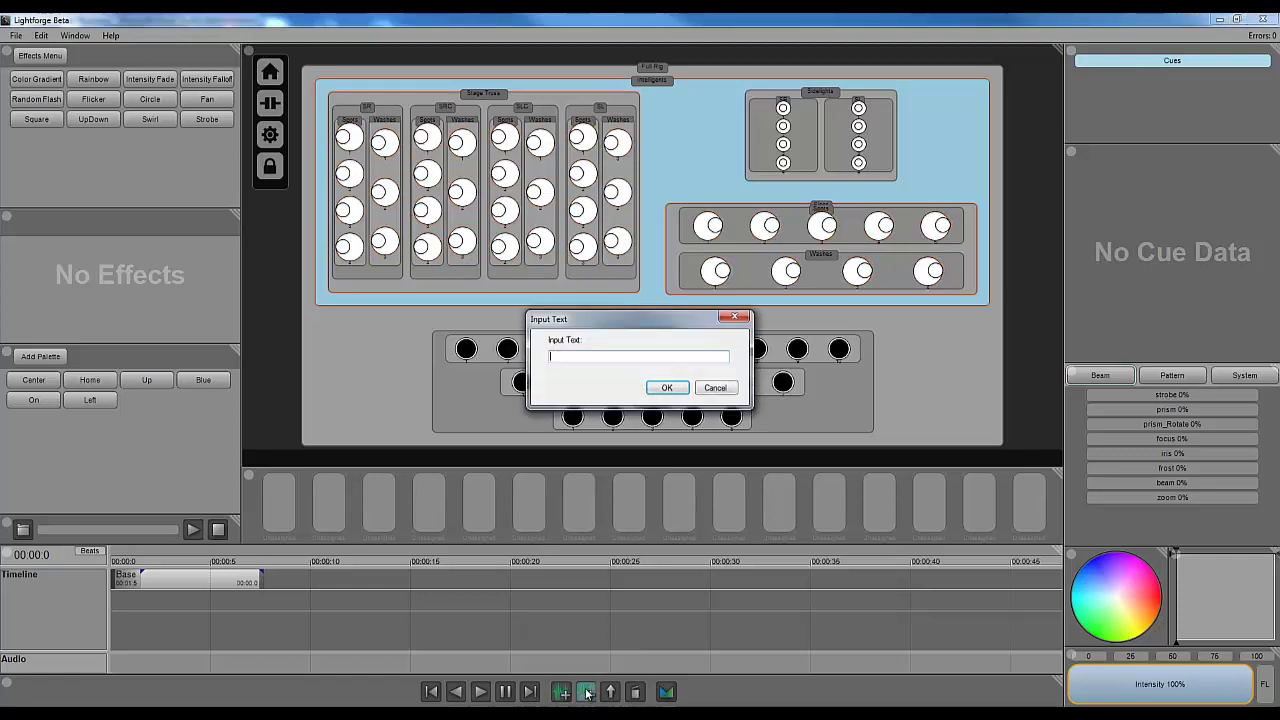
text(Left Palette)
key(Return)
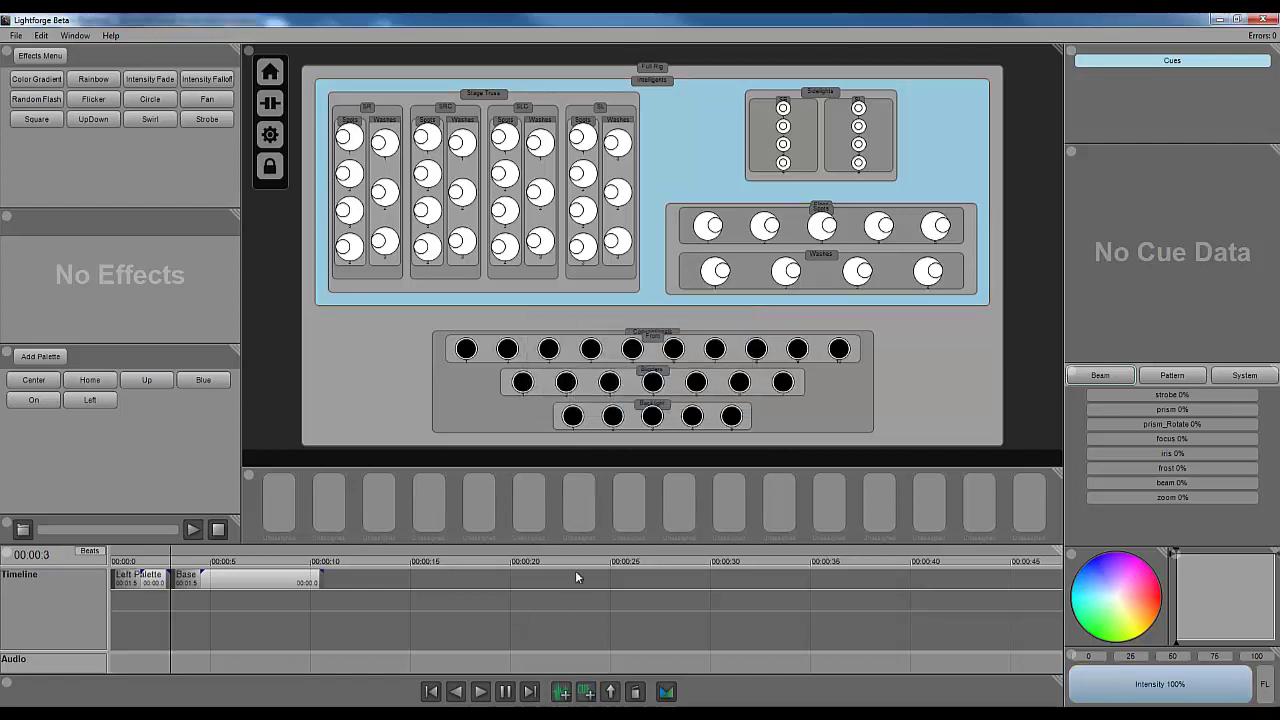
drag(158, 580, 300, 582)
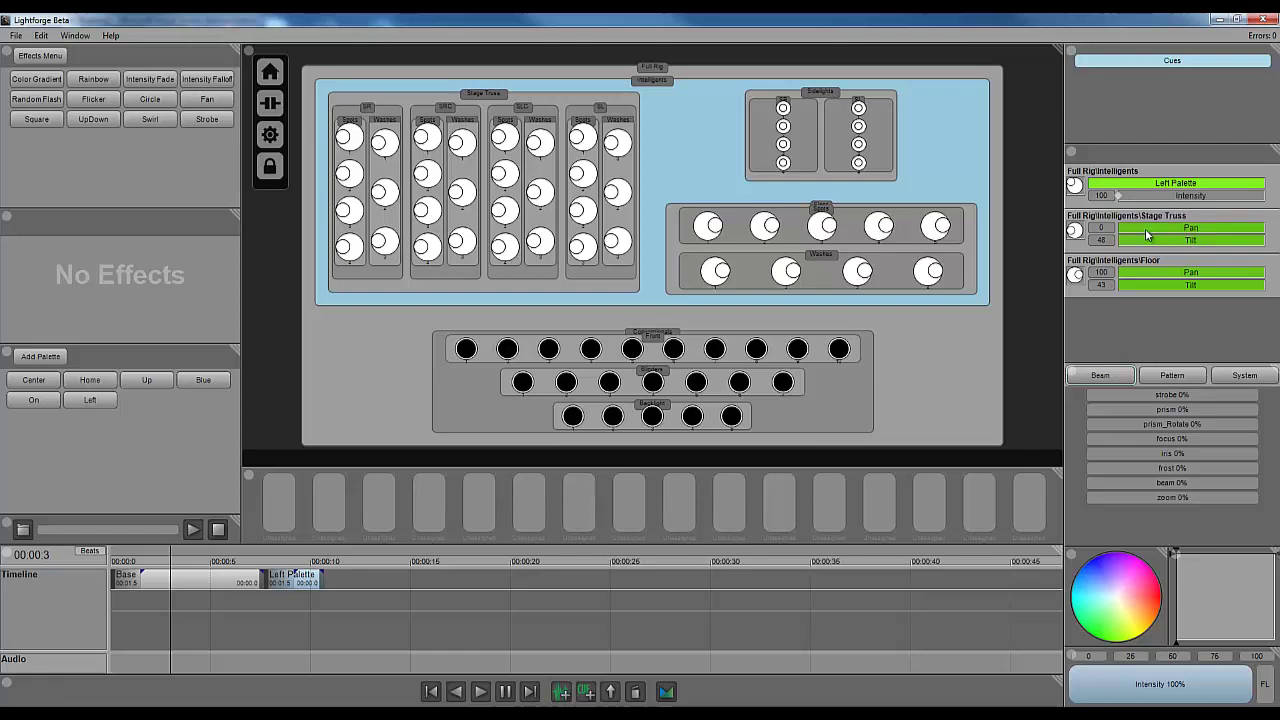
- Remove the Left palette reference from the Left Palette cue, then delete that cue from the timeline
right_click(1176, 186)
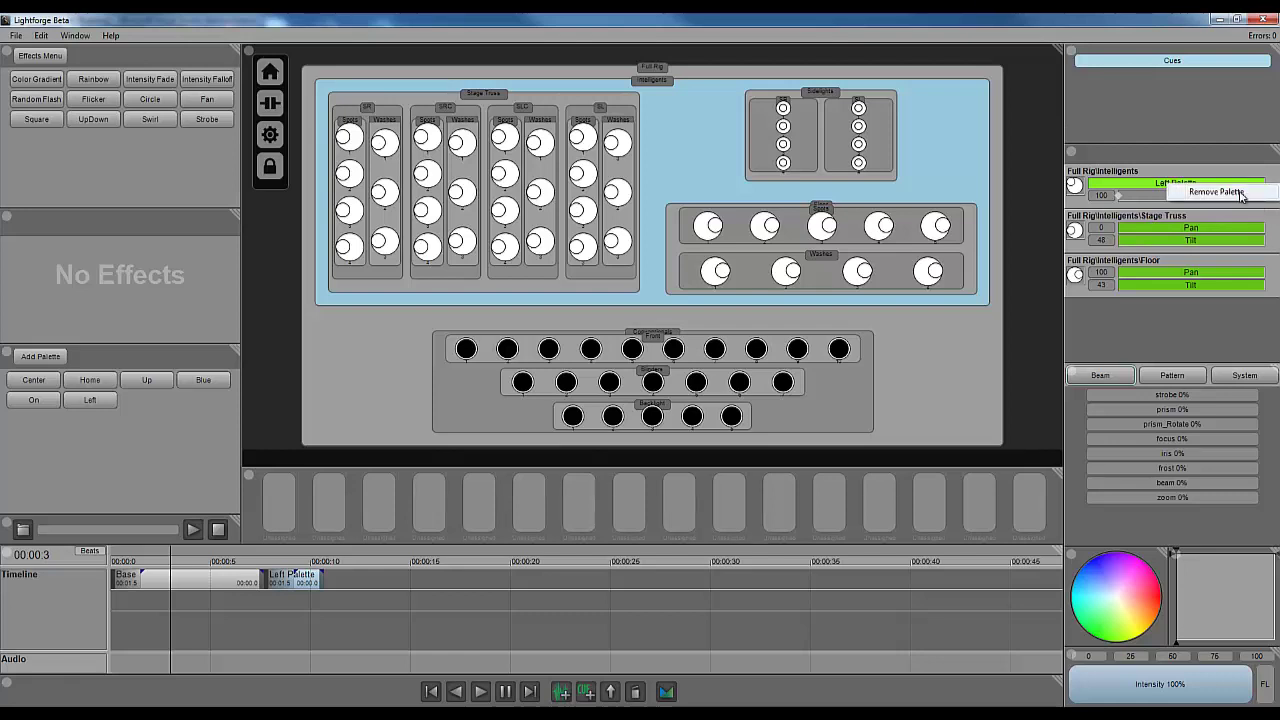
click(1221, 193)
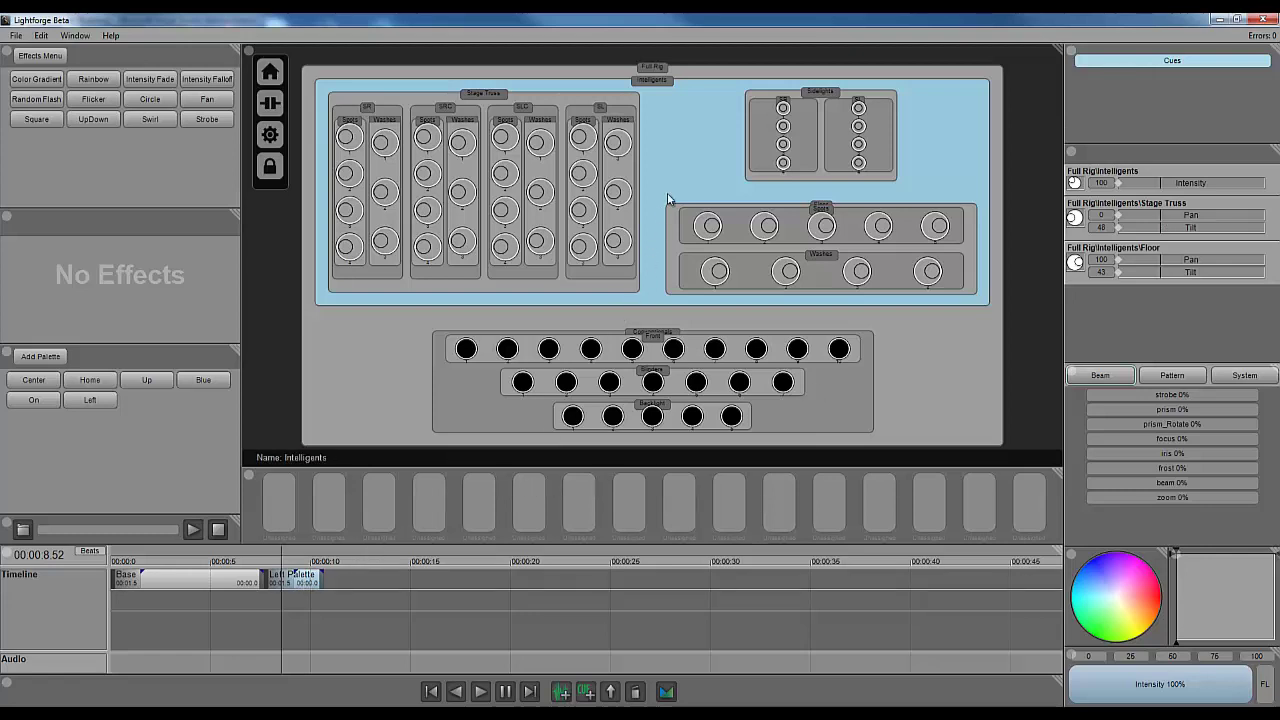
click(318, 578)
key(Delete)
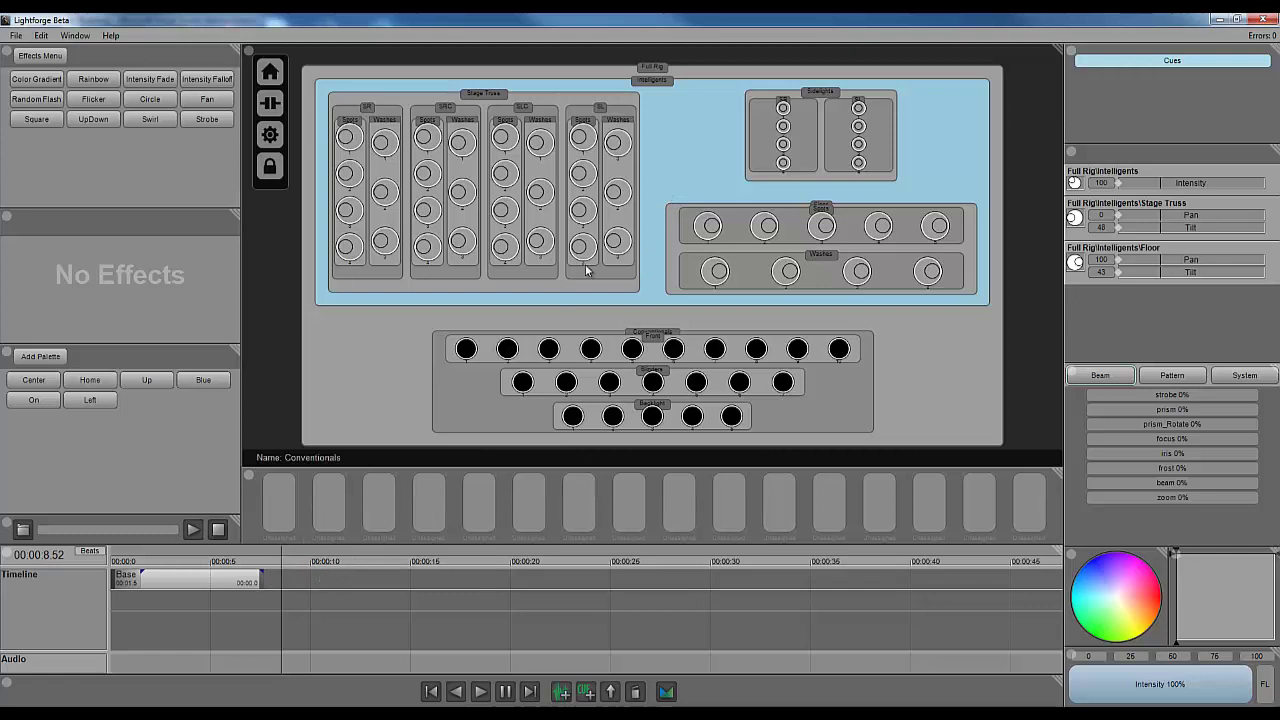
- Record a cue named Left with the Intelligents group at 100% intensity and the Left palette recalled
drag(1176, 684, 1250, 684)
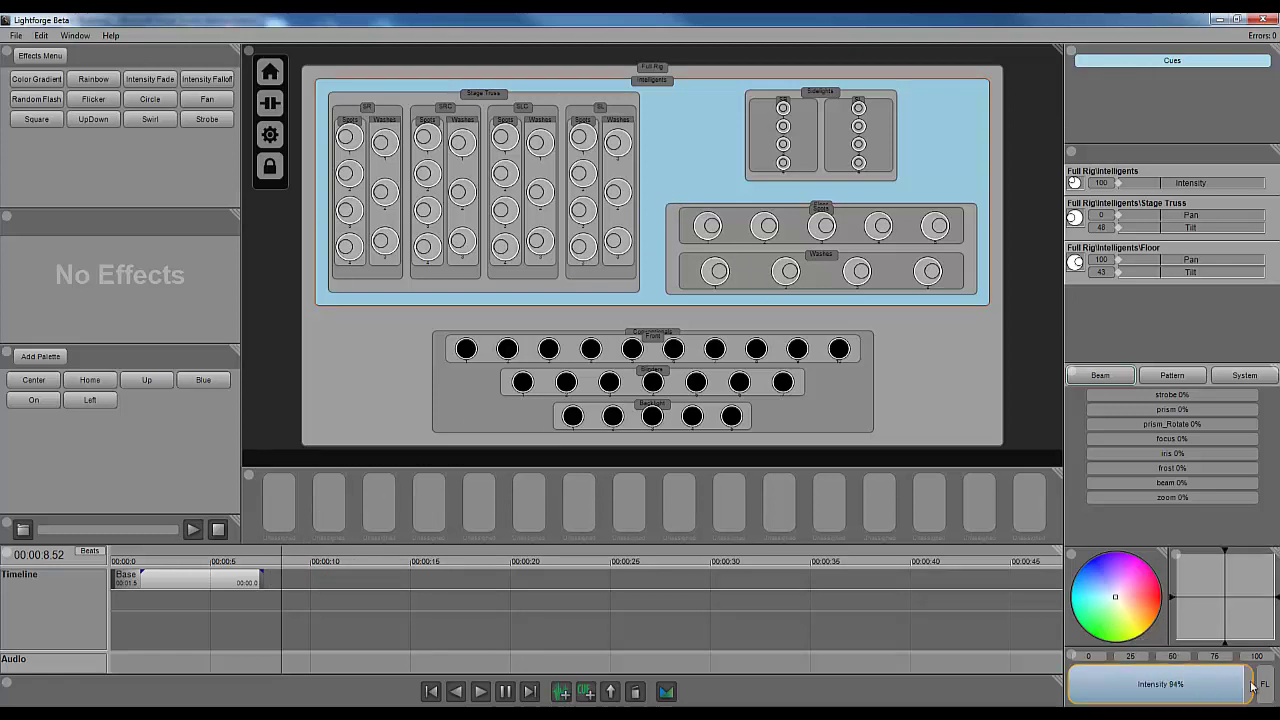
click(94, 400)
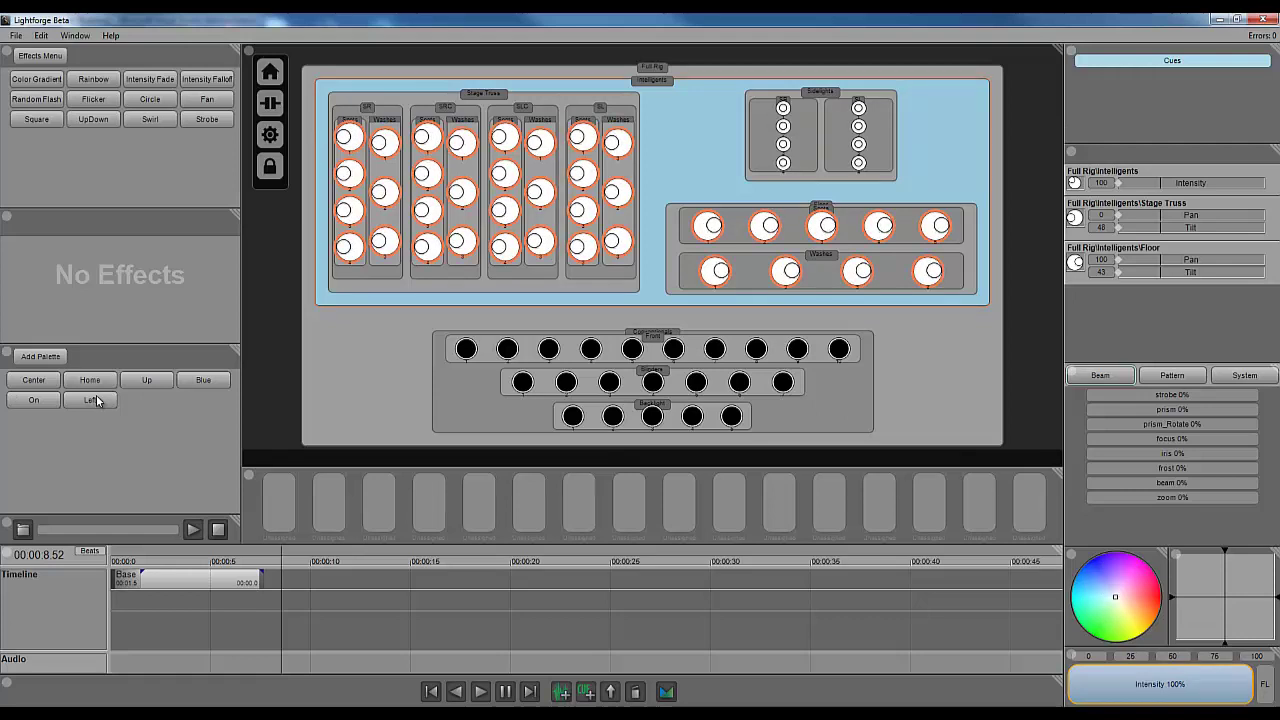
click(586, 691)
text(Le)
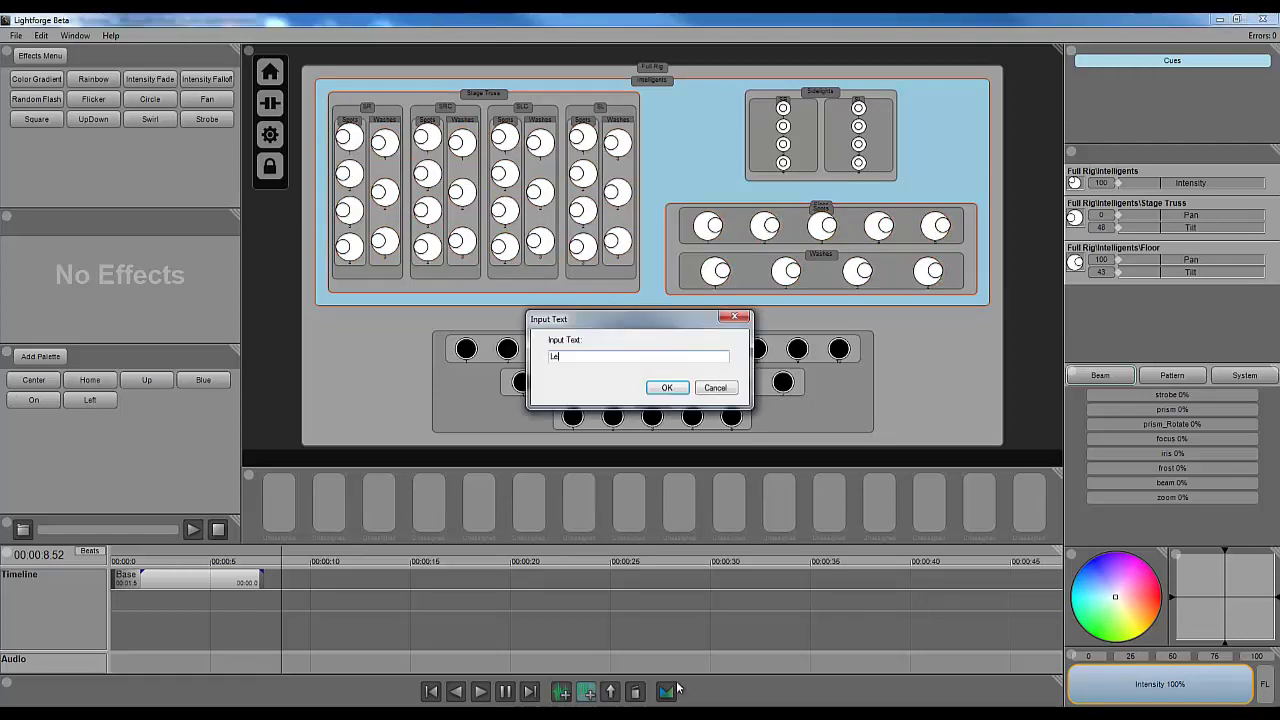
text(ft)
key(Return)
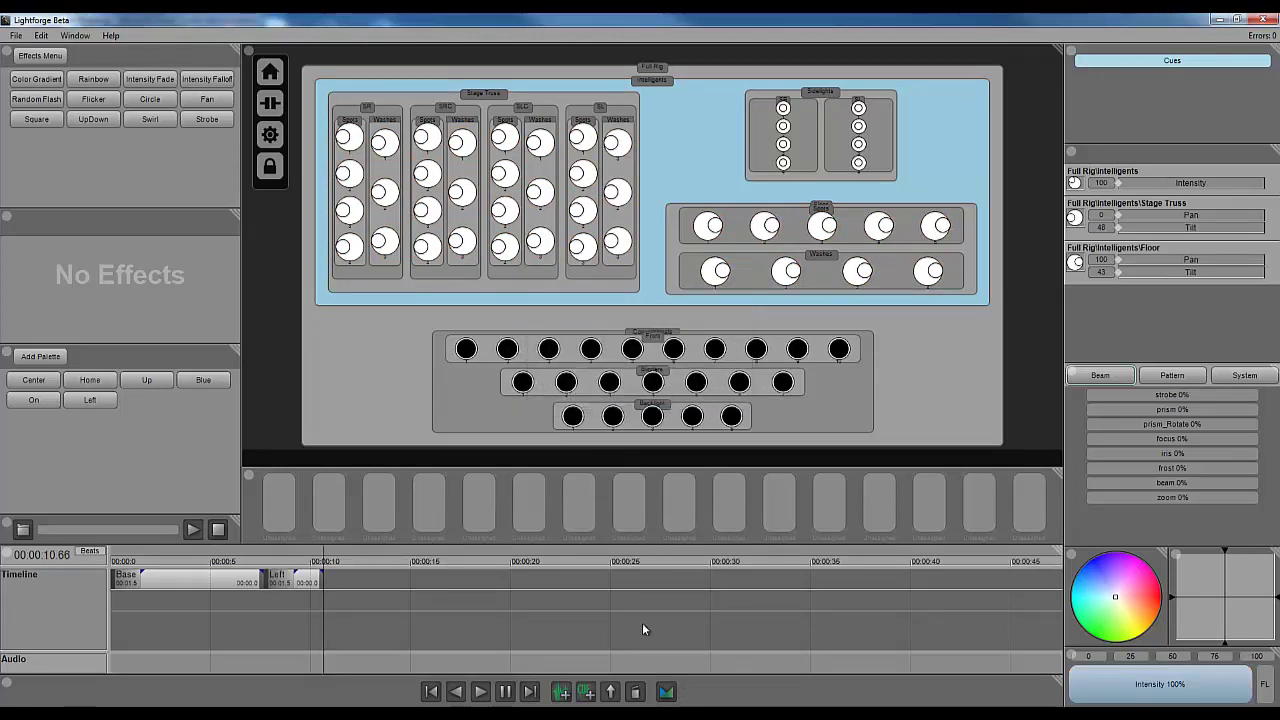
- With the Left cue's data shown, set the Floor pan in the Left palette to 0% and recheck the cue
click(310, 581)
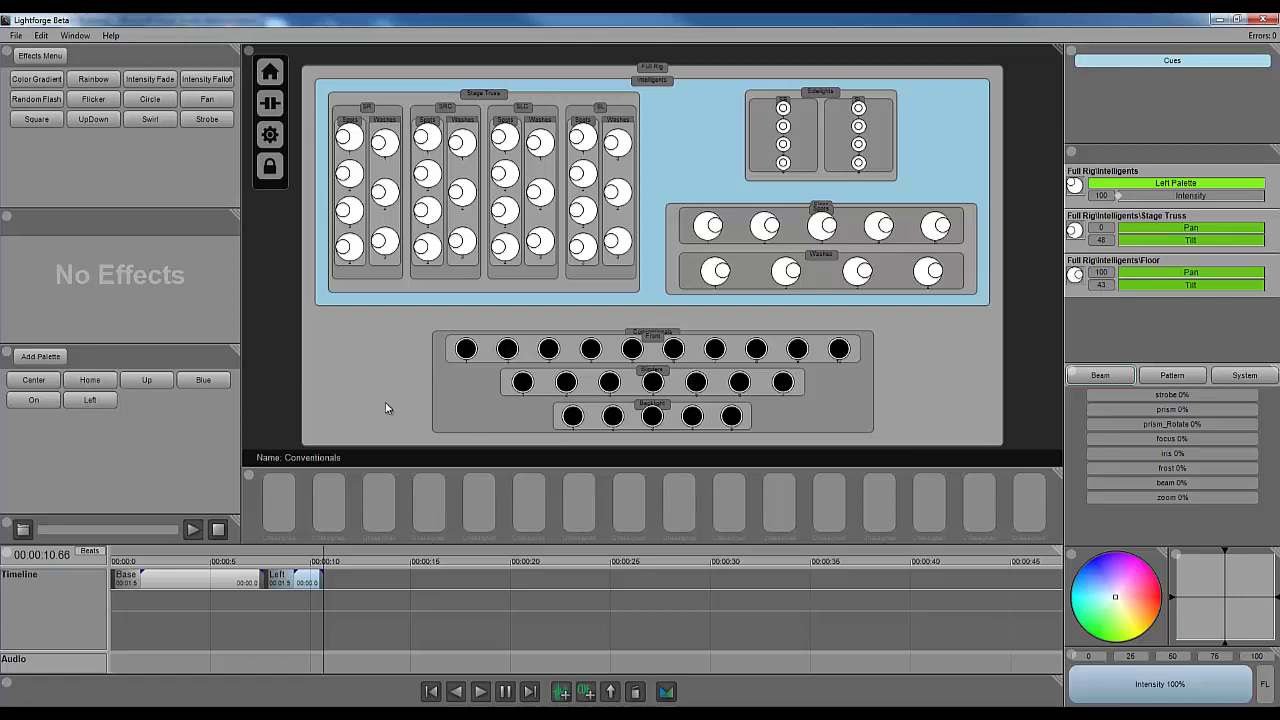
right_click(101, 399)
click(142, 424)
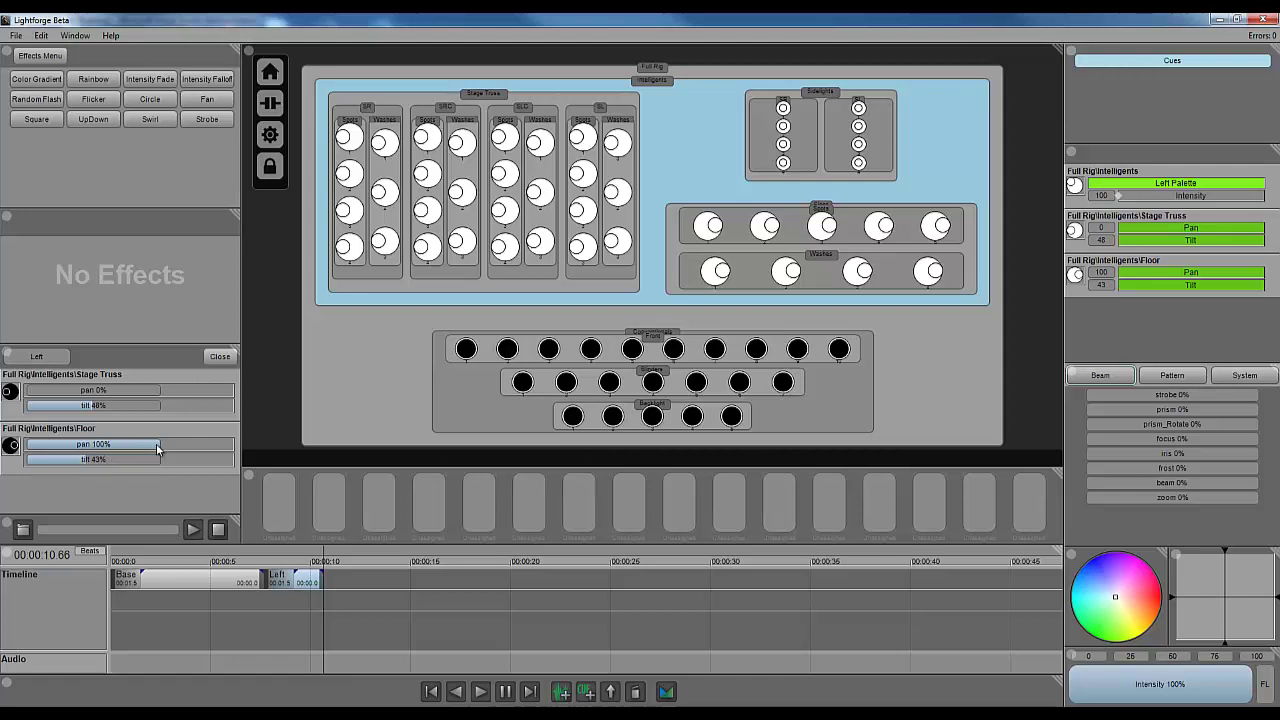
drag(156, 443, 15, 453)
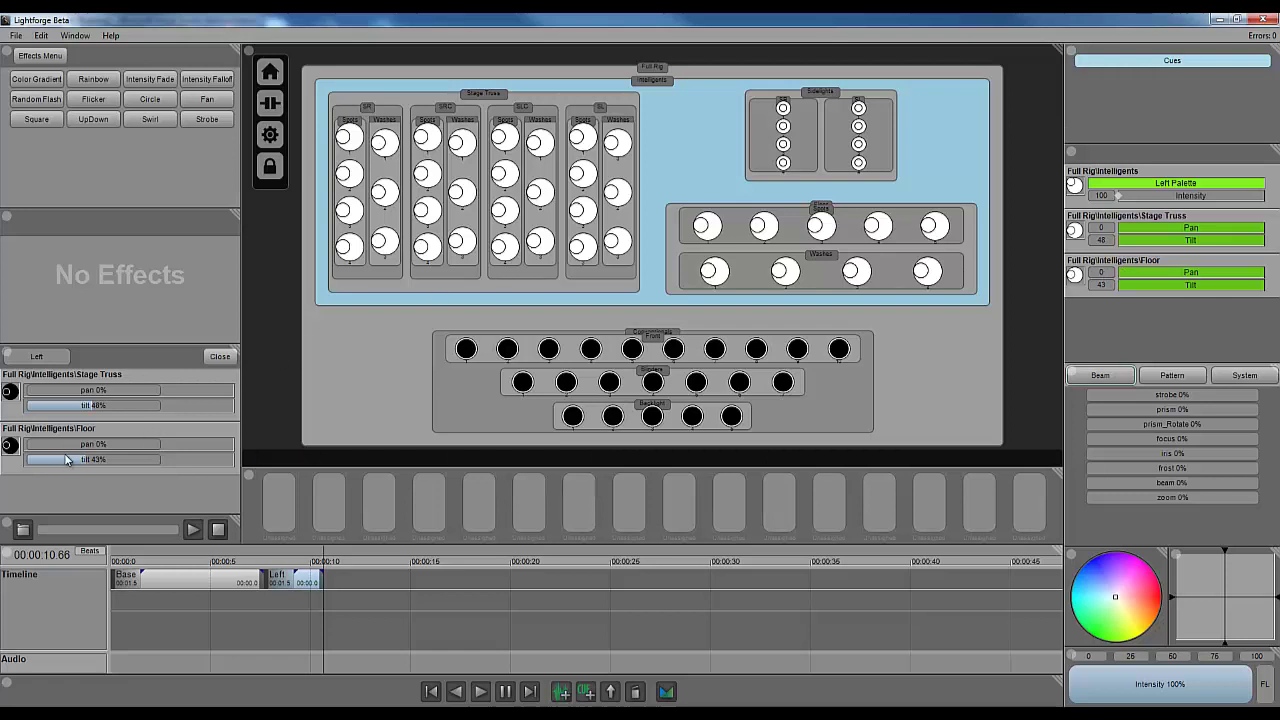
click(220, 356)
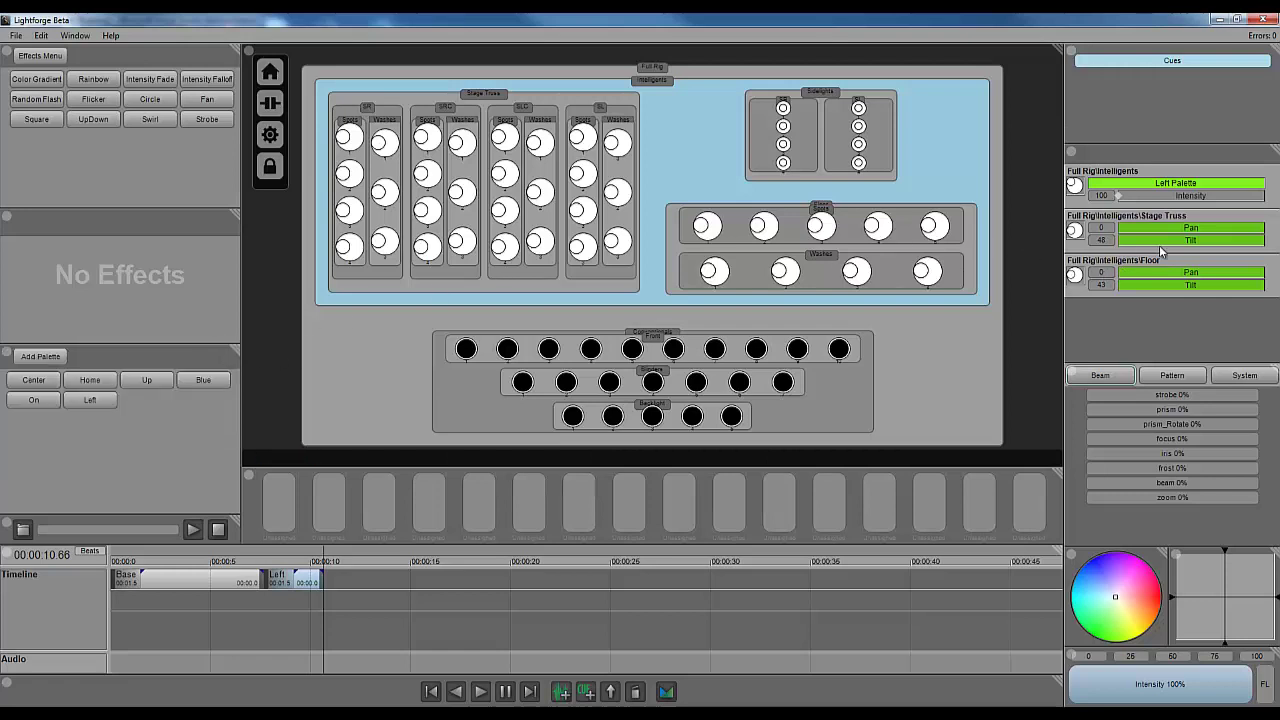
drag(260, 605, 273, 605)
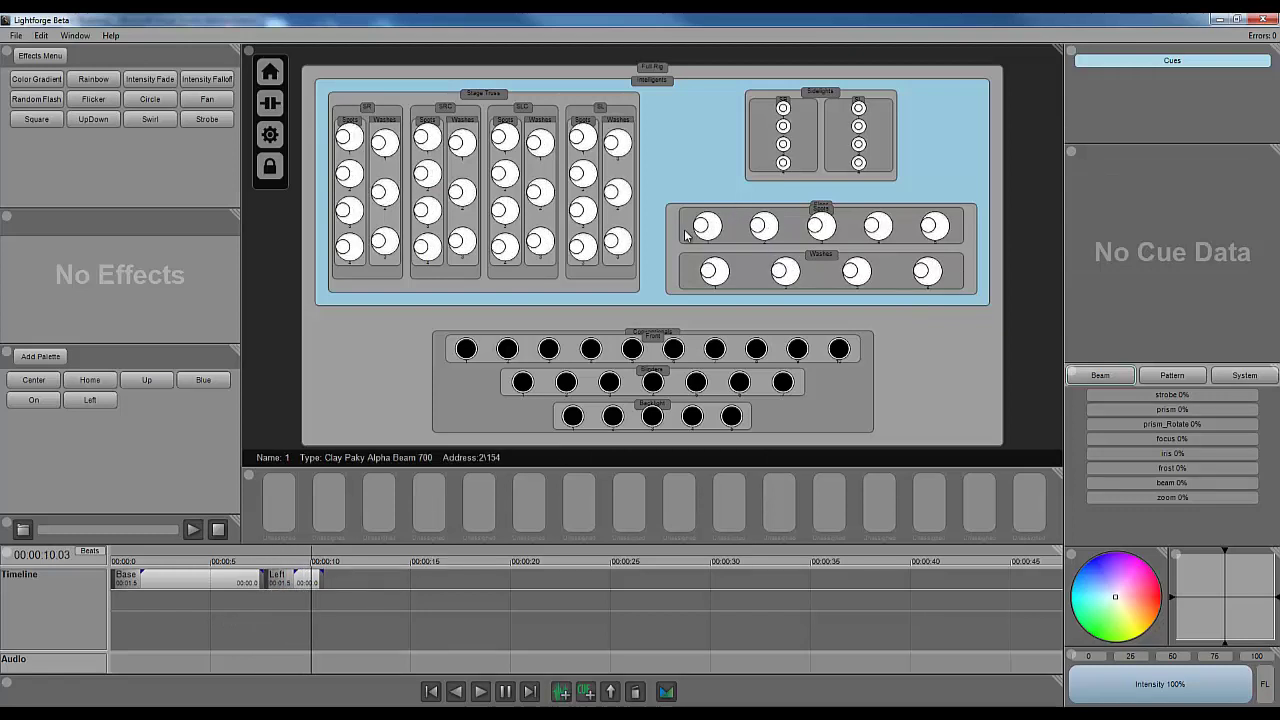
click(297, 579)
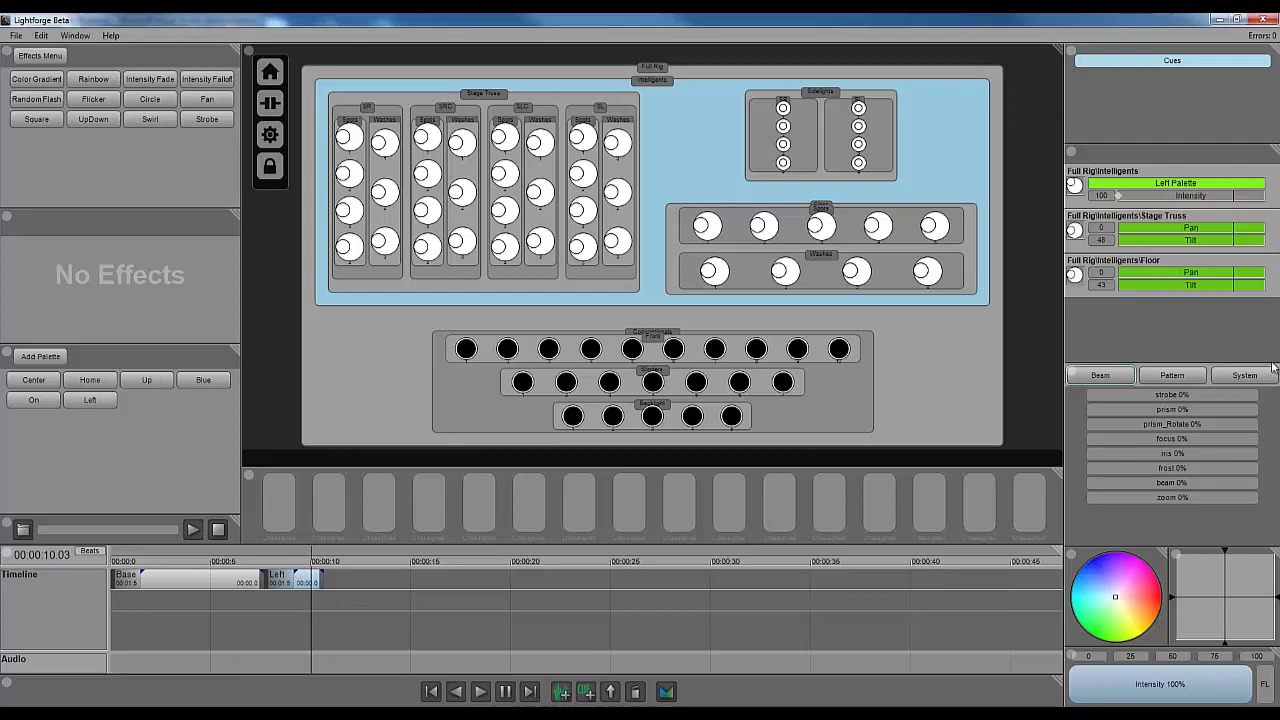